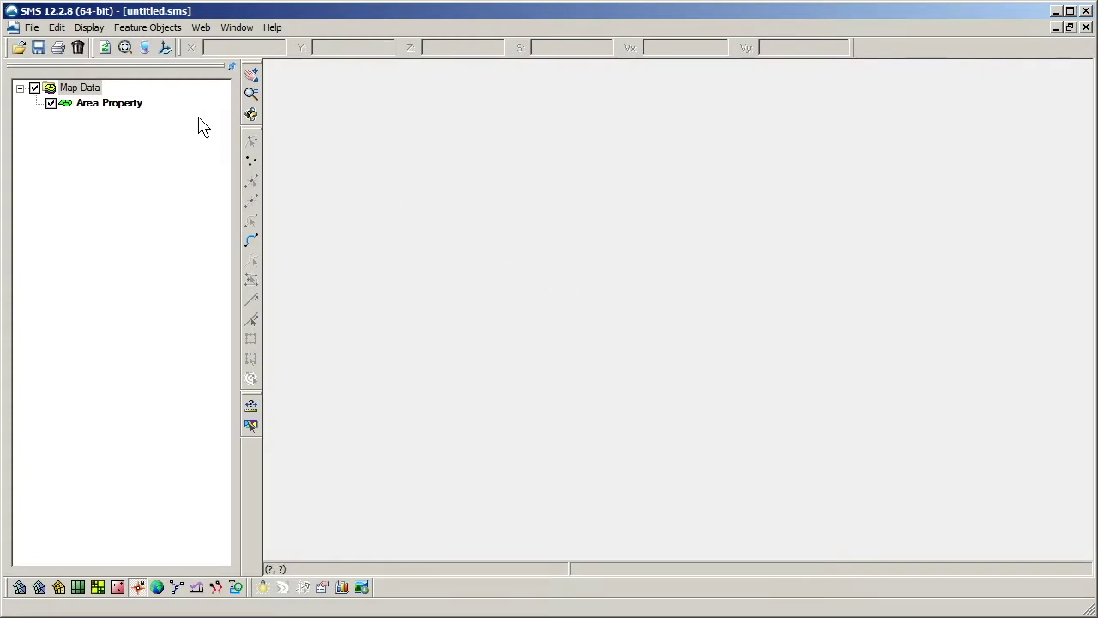
Open the File menu to start loading an existing project from folder 03.
click(35, 30)
Open the MN River.sms project file.
click(50, 46)
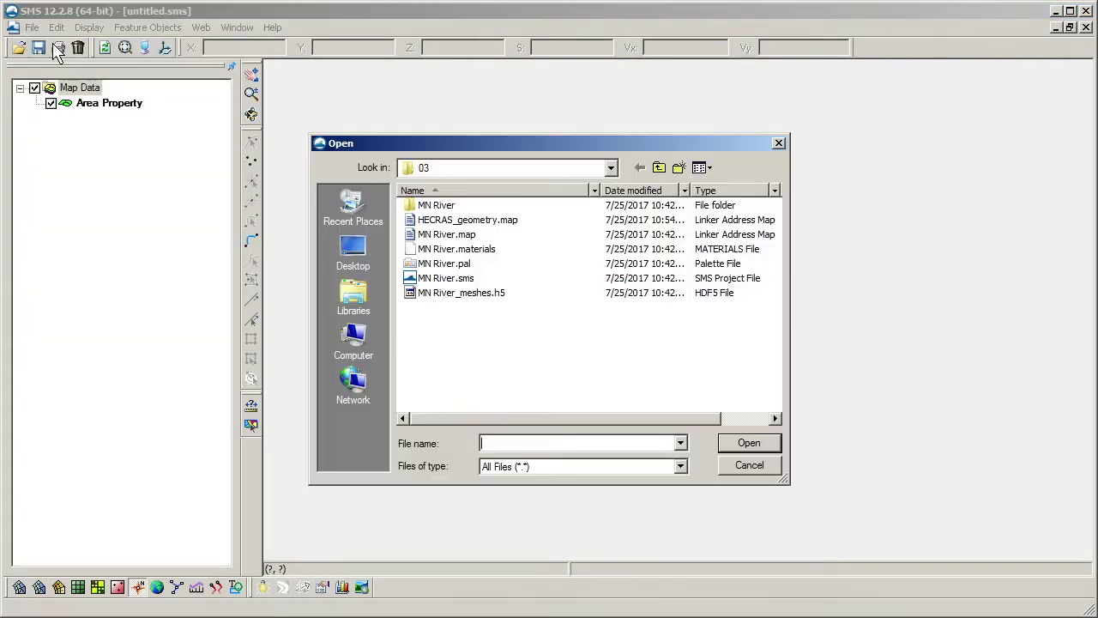
click(467, 283)
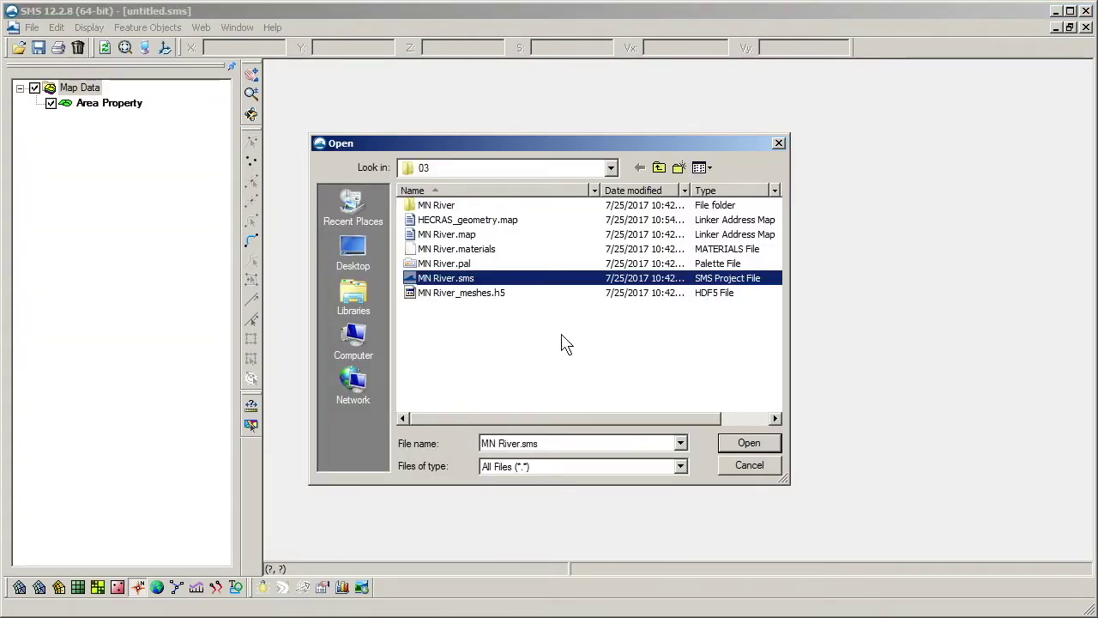
click(726, 447)
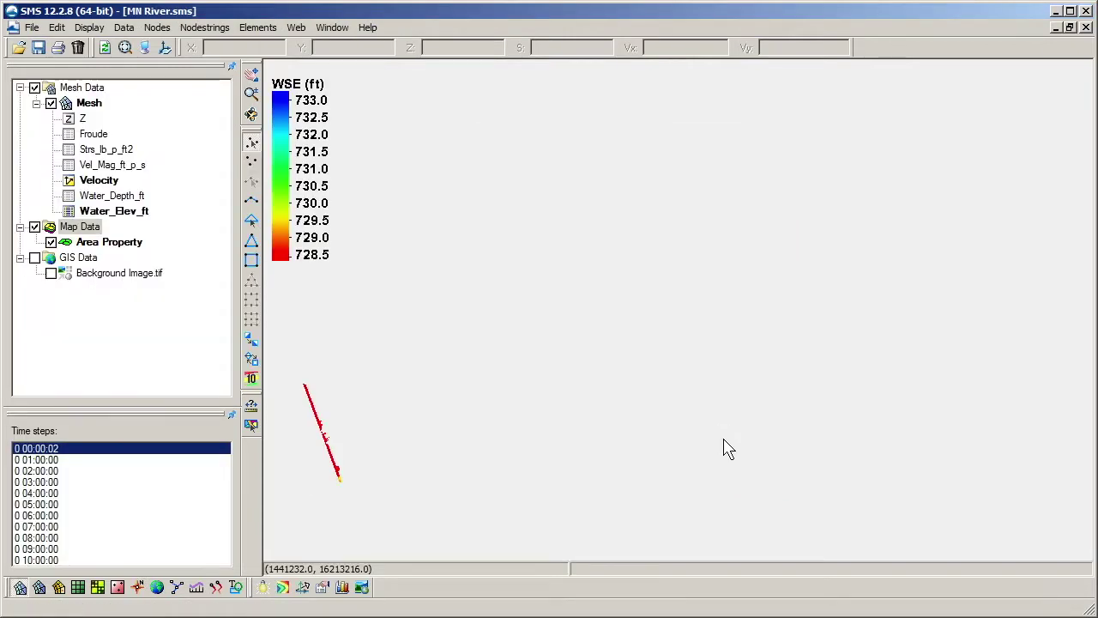
At time step 10:00:00, cycle the mesh colouring through Z, Water_Depth_ft, Water_Elev_ft and Vel_Mag, ending on elevation.
click(85, 120)
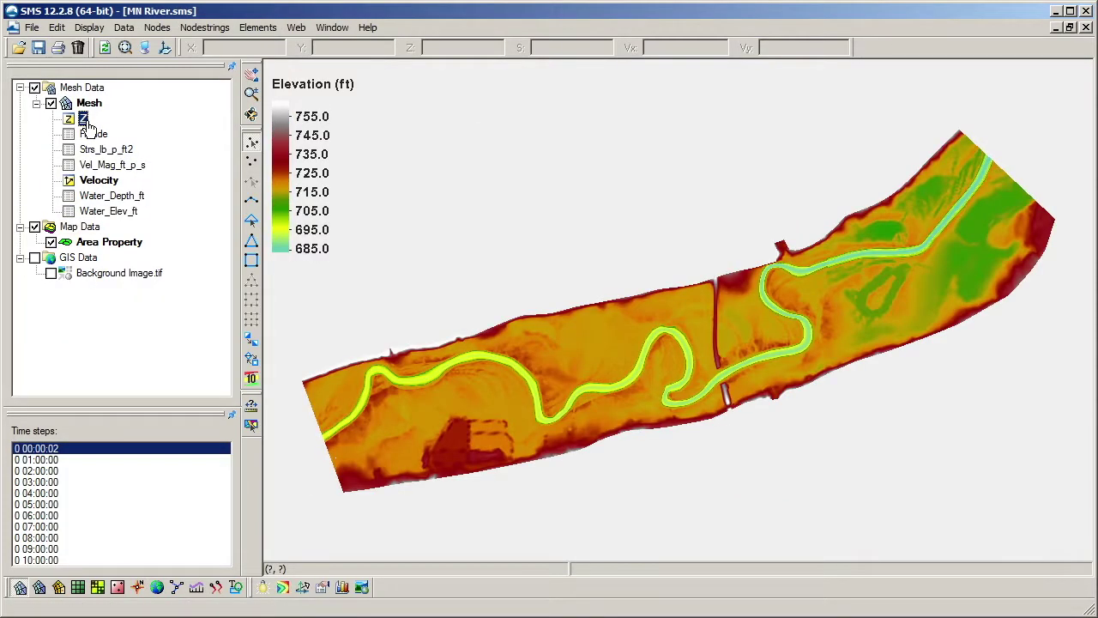
click(52, 560)
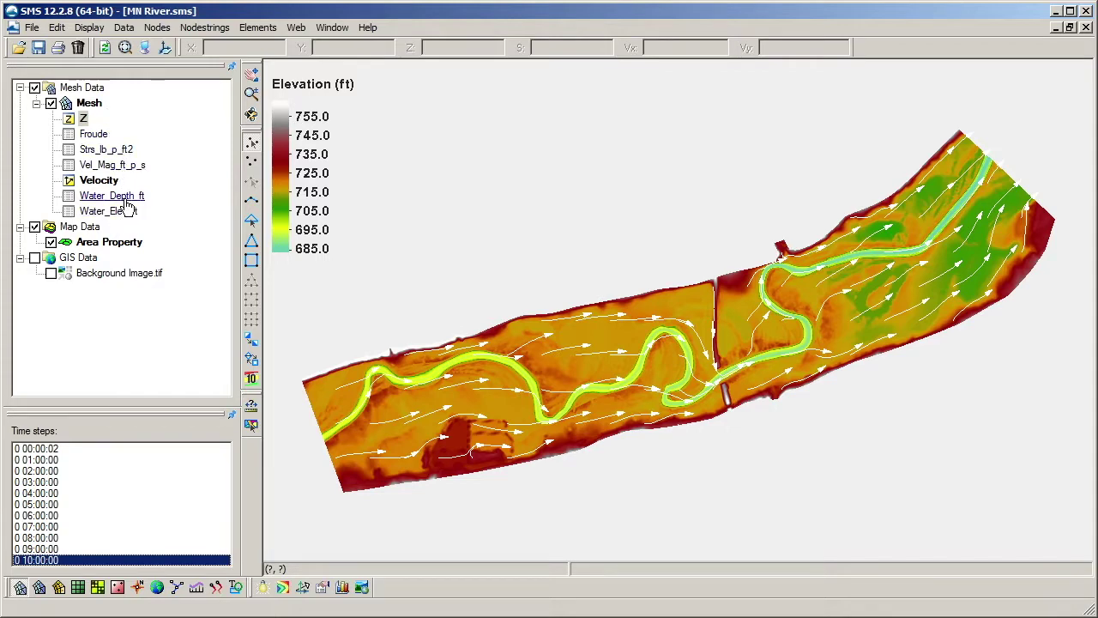
click(126, 199)
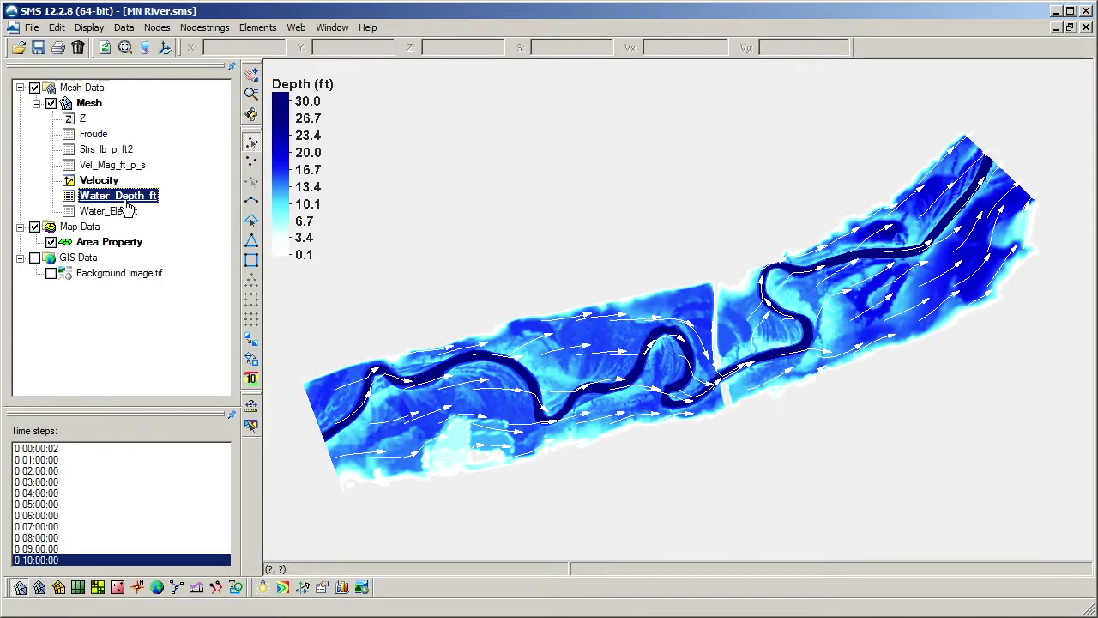
click(129, 213)
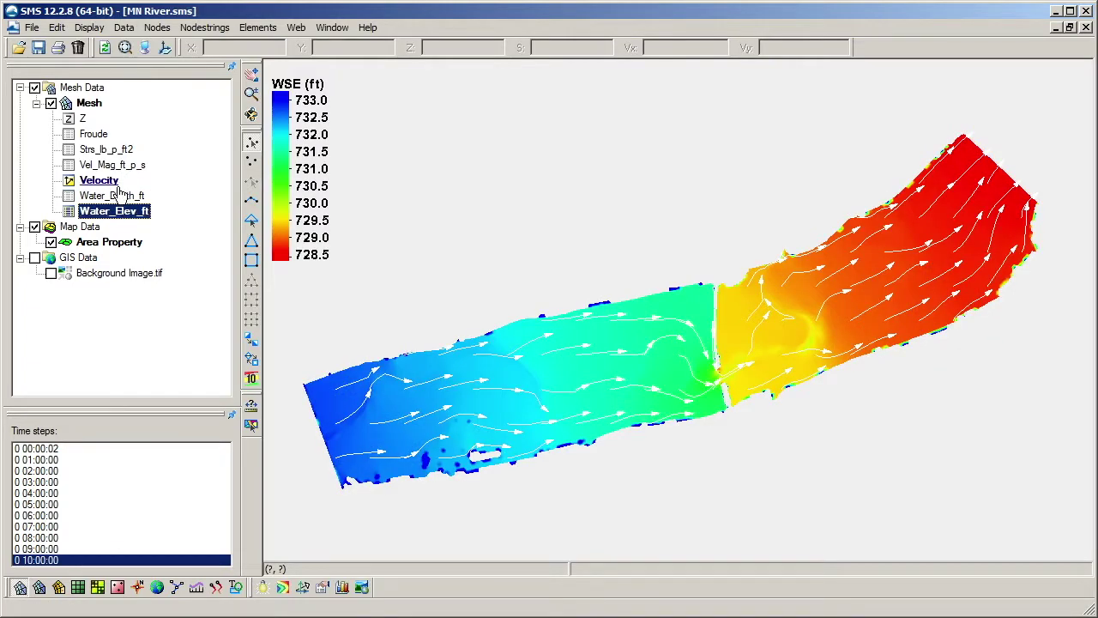
click(112, 169)
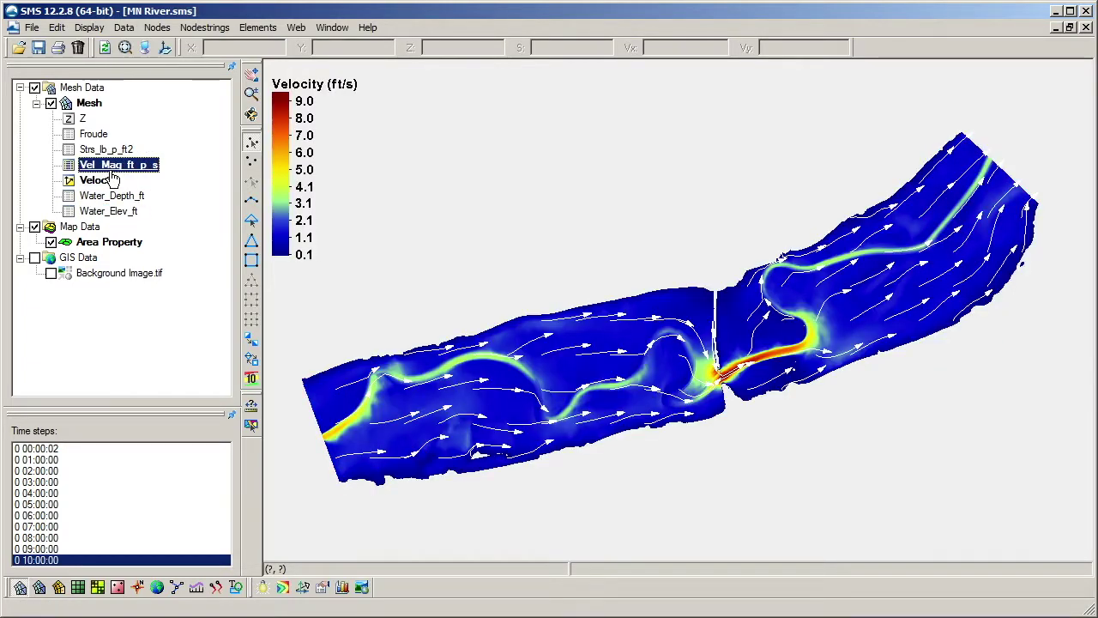
click(84, 119)
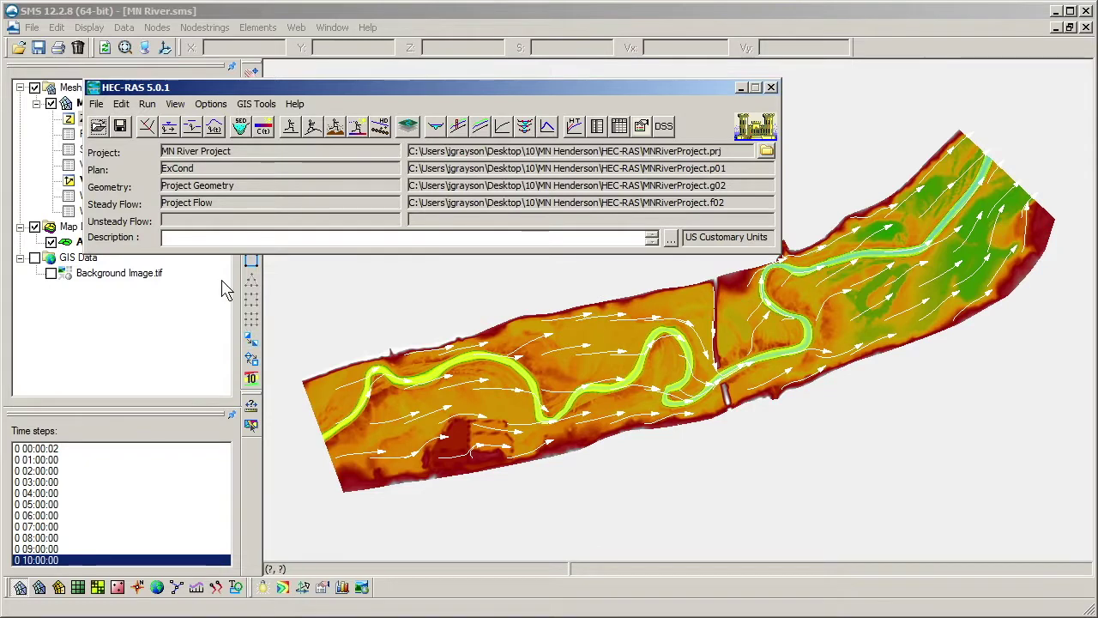
Open HEC-RAS Geometric Data for the Minnesota reach cross-sections, then minimize it.
click(121, 104)
click(140, 122)
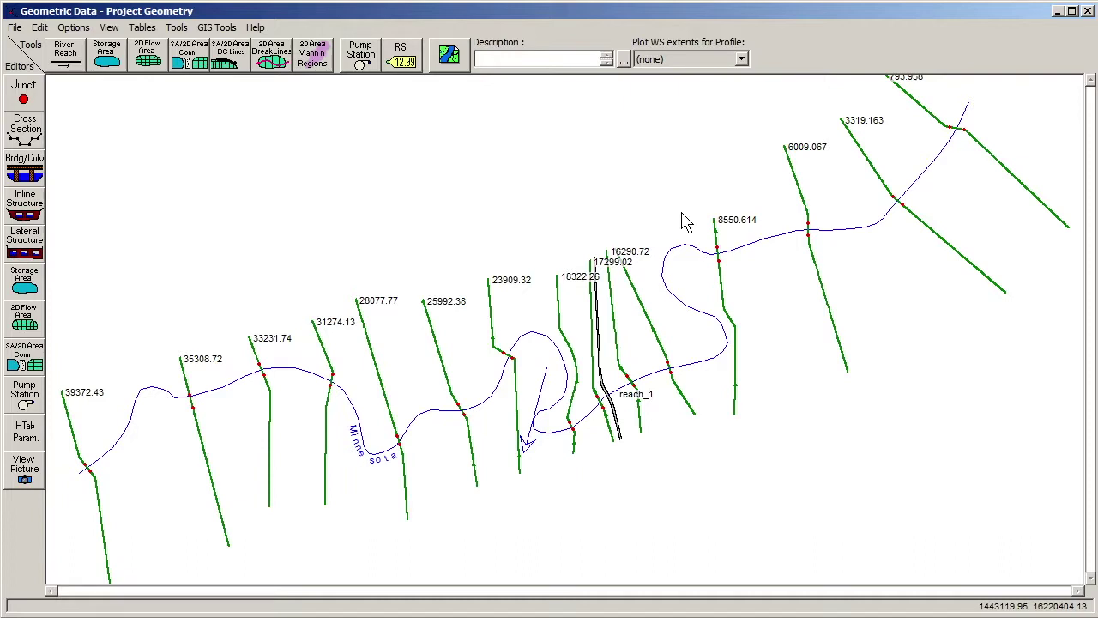
click(1059, 11)
Minimize HEC-RAS and add a new 1D-Hyd Centerline coverage under Map Data.
click(743, 96)
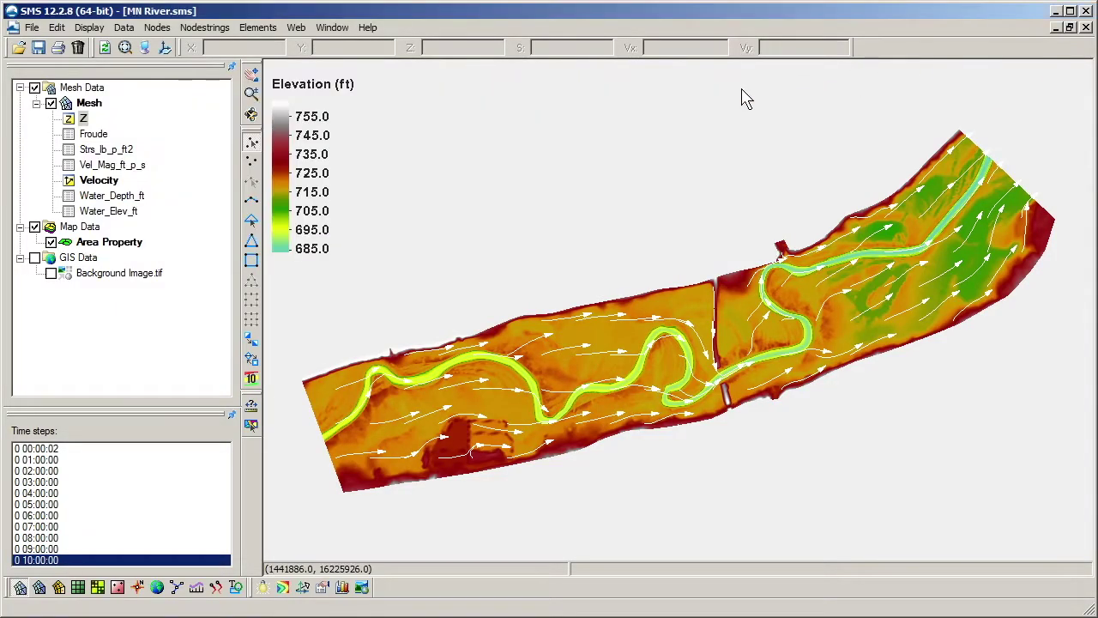
click(94, 242)
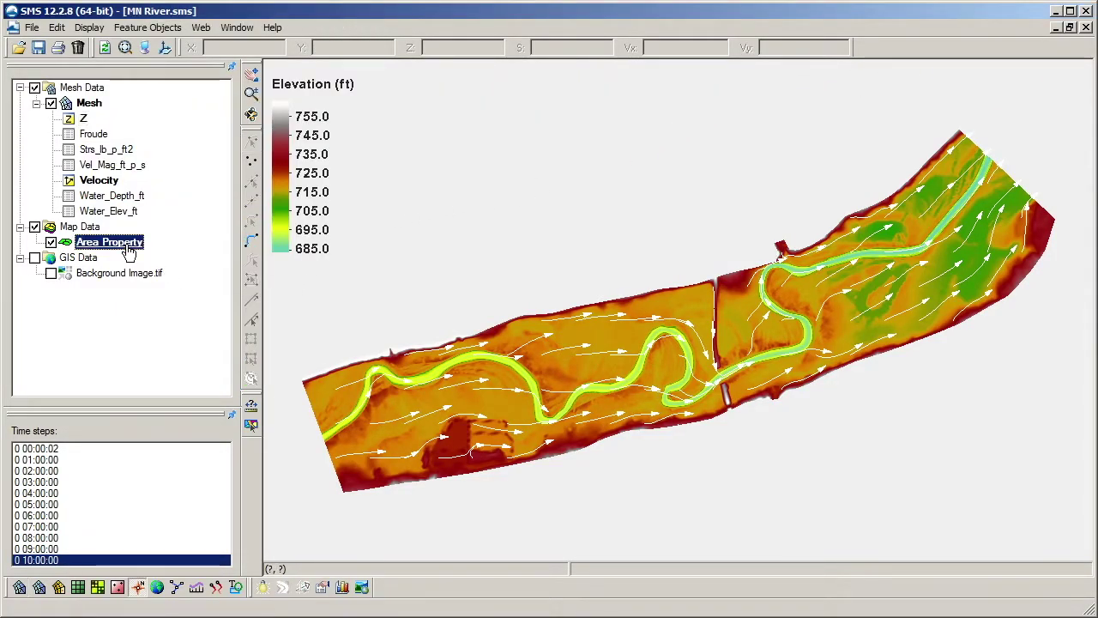
click(86, 227)
right_click(96, 230)
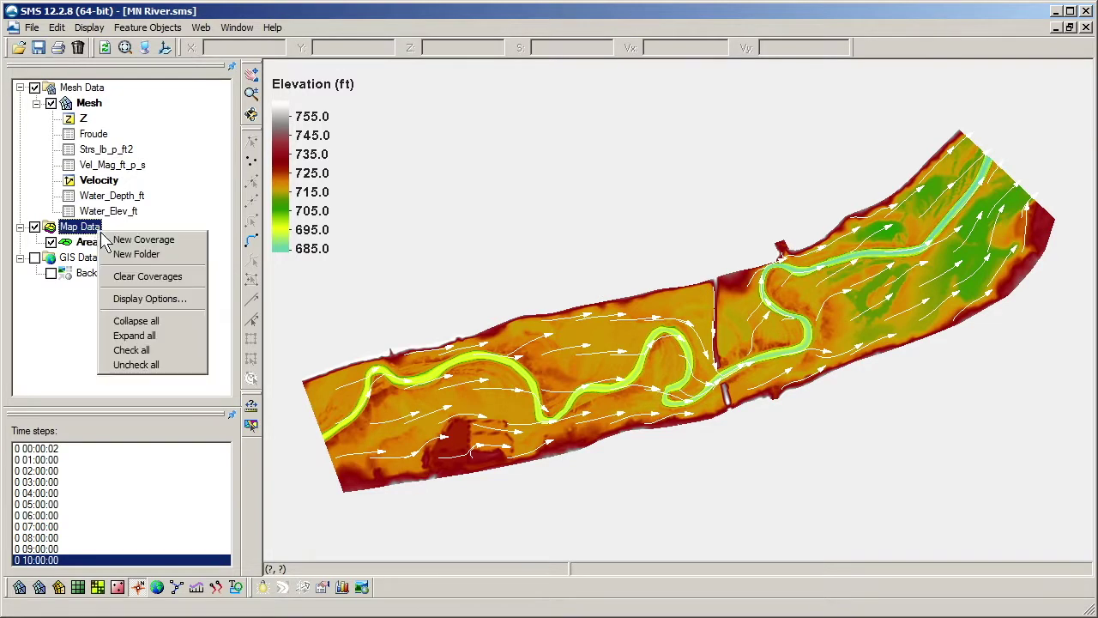
click(176, 241)
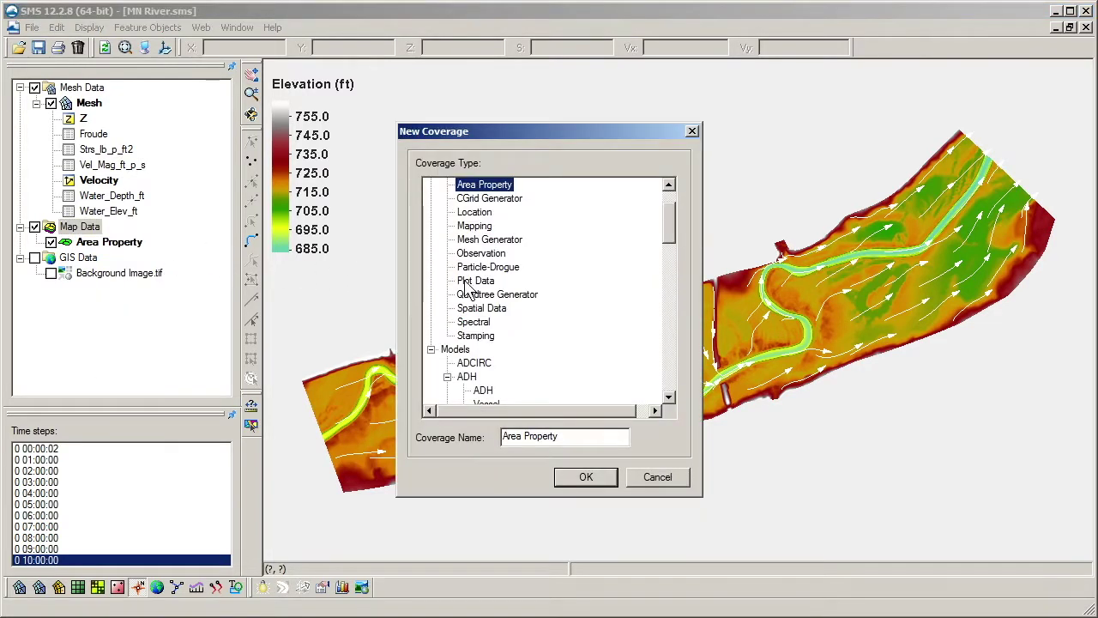
scroll(665, 252, up, 2)
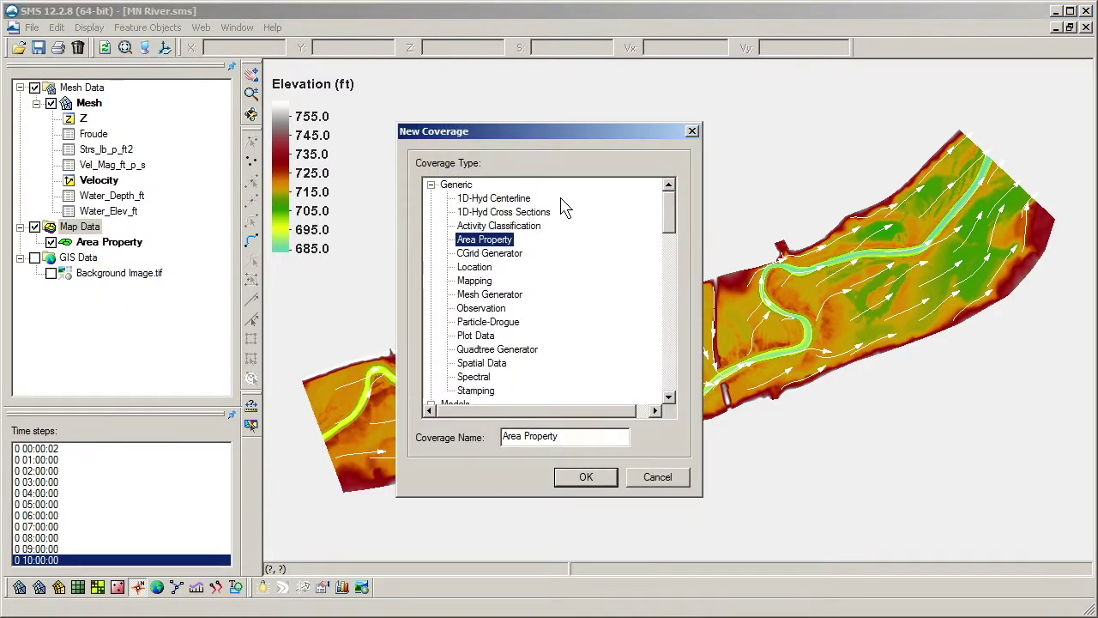
click(530, 199)
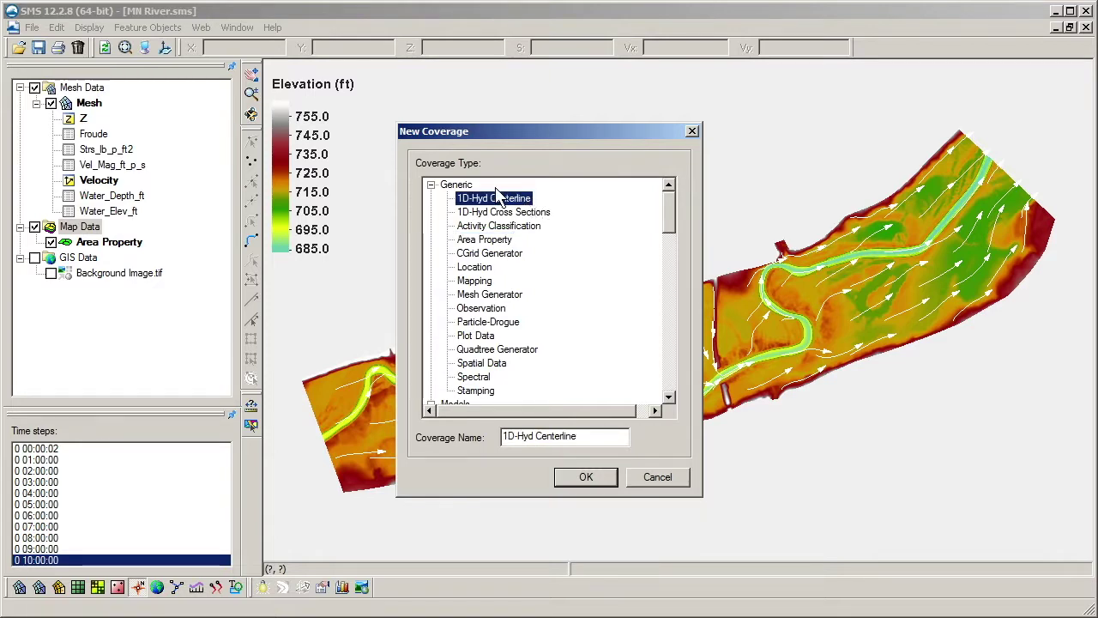
click(586, 478)
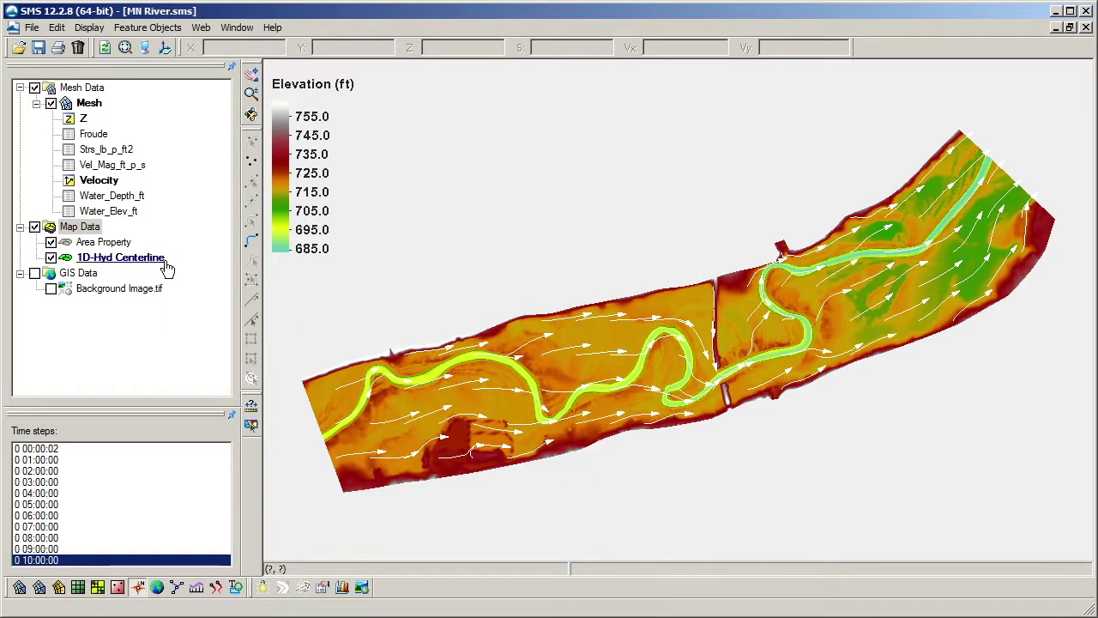
Add a 1D-Hyd Cross Section coverage under Map Data and select the centerline coverage.
right_click(98, 229)
click(121, 243)
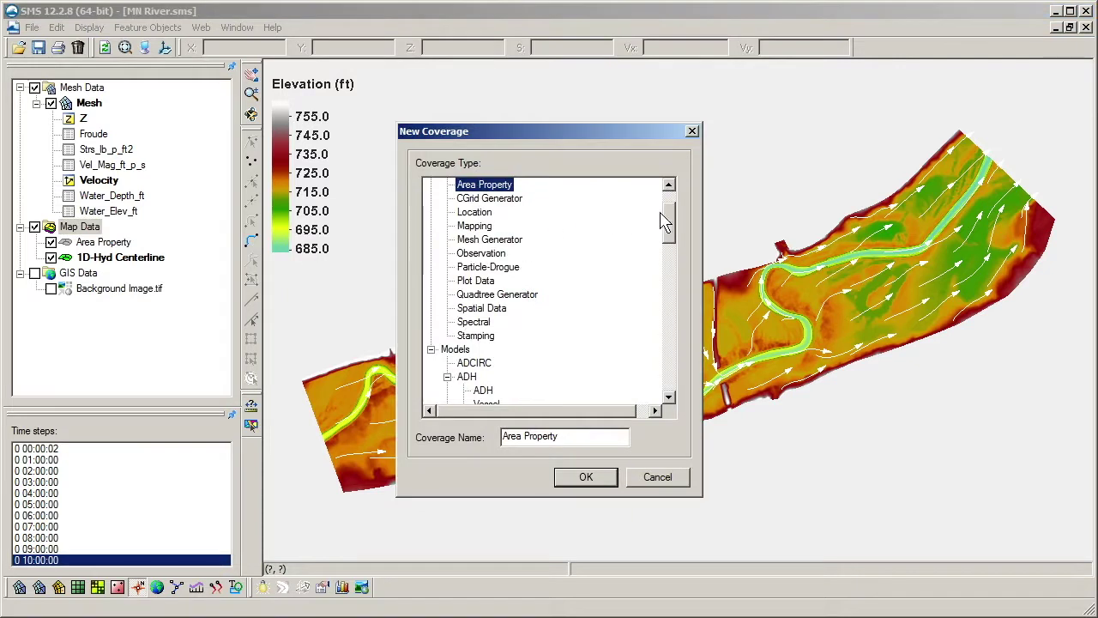
scroll(662, 215, up, 2)
click(545, 214)
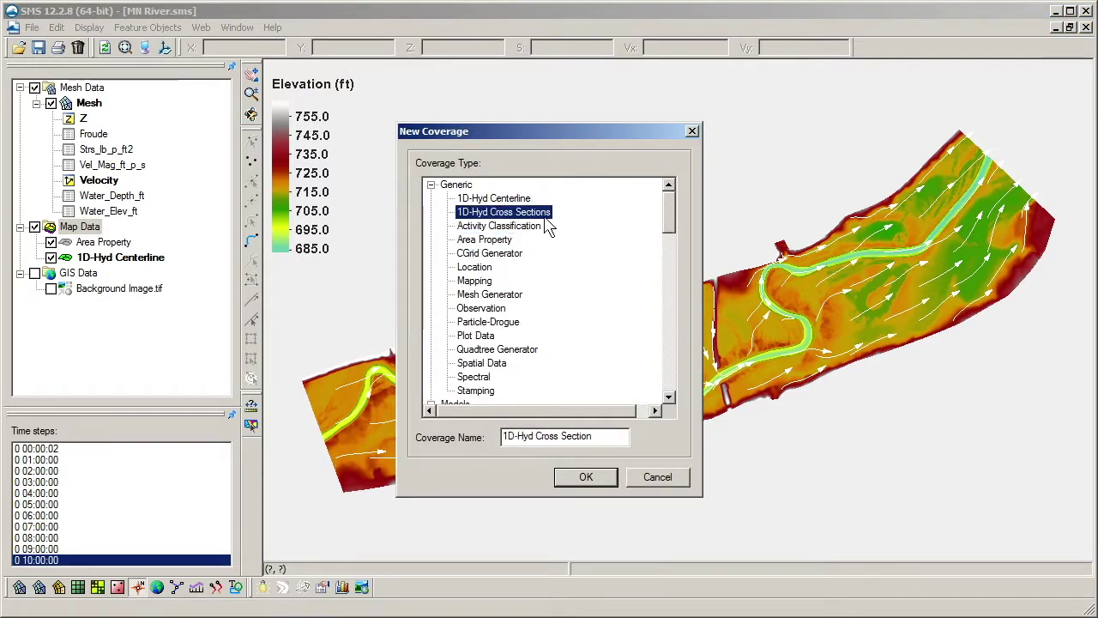
click(586, 477)
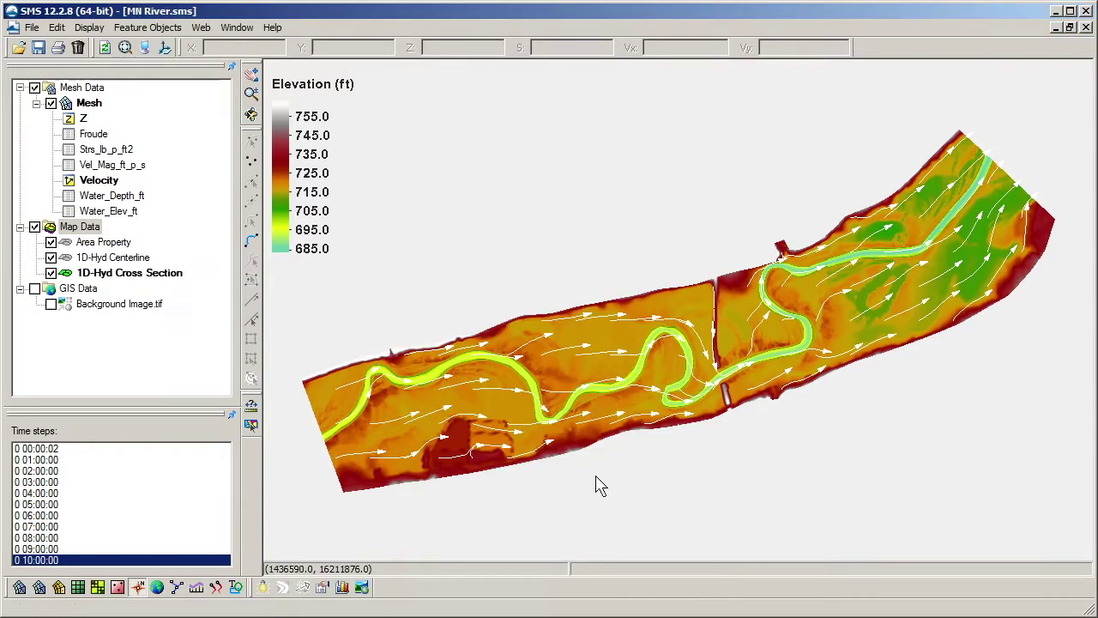
click(147, 260)
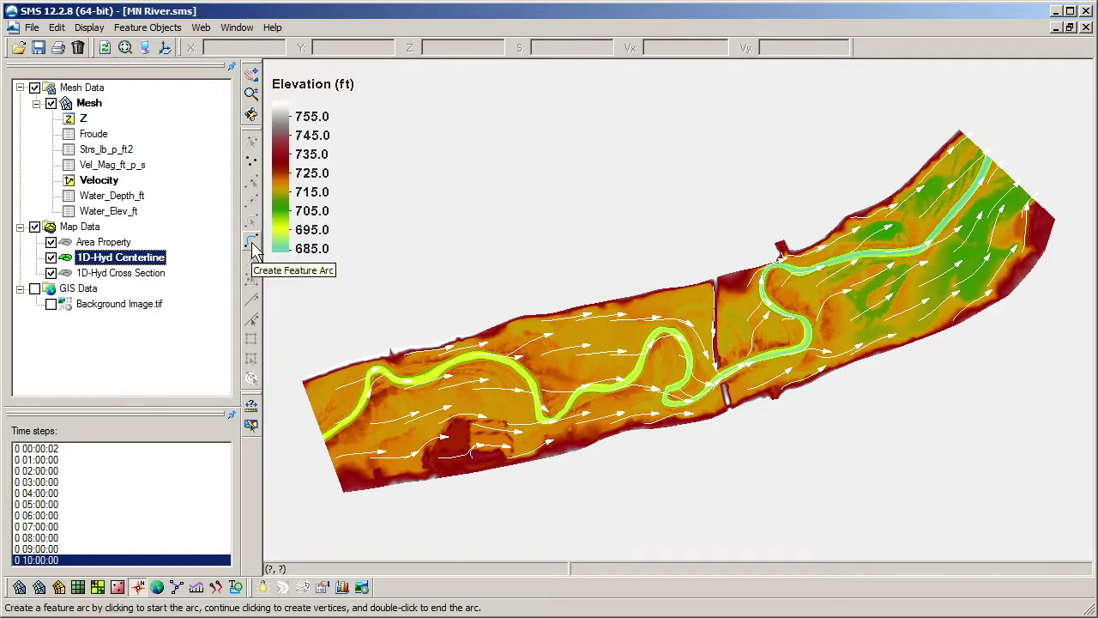
Trace a centerline arc from the lower end to the upstream end of the upper-right reach.
click(251, 243)
scroll(953, 220, up, 2)
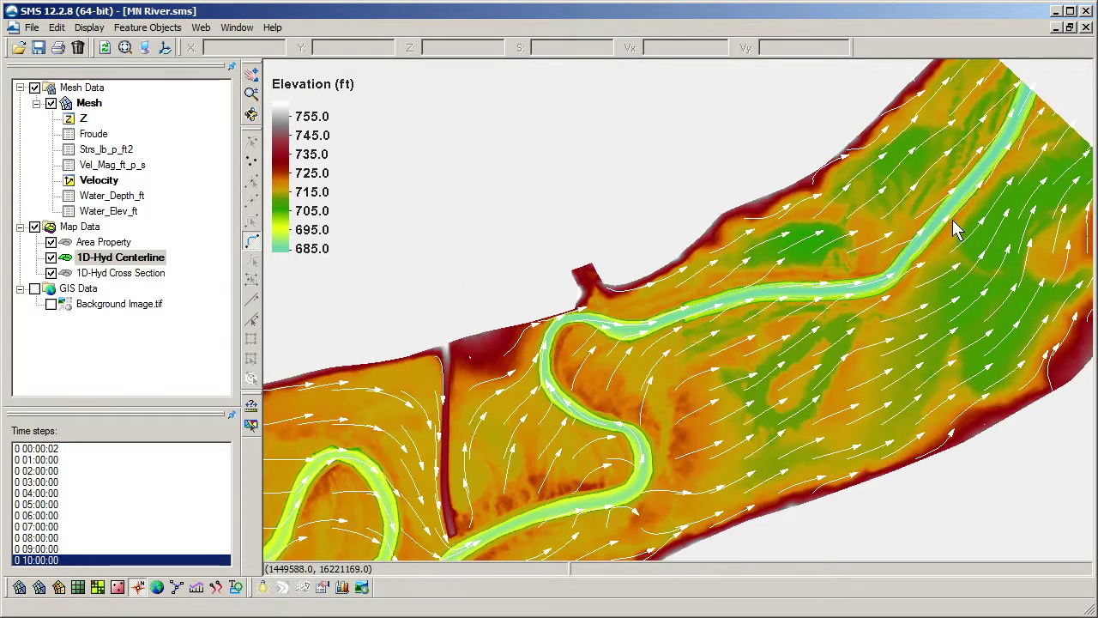
scroll(862, 276, up, 1)
drag(848, 281, 635, 456)
click(635, 447)
click(675, 436)
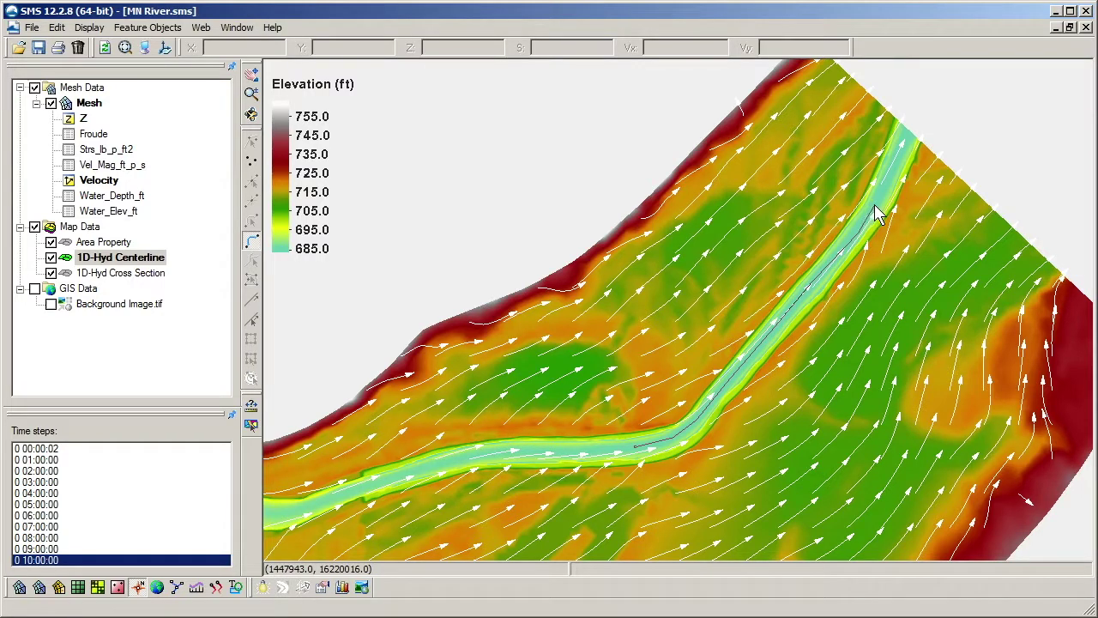
double_click(910, 130)
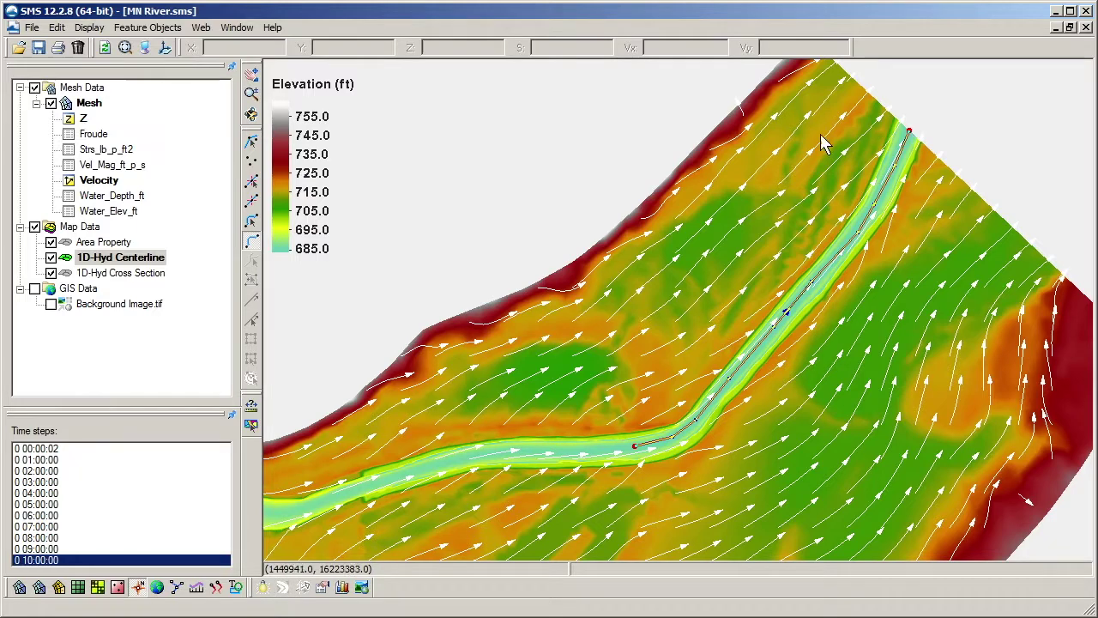
click(251, 221)
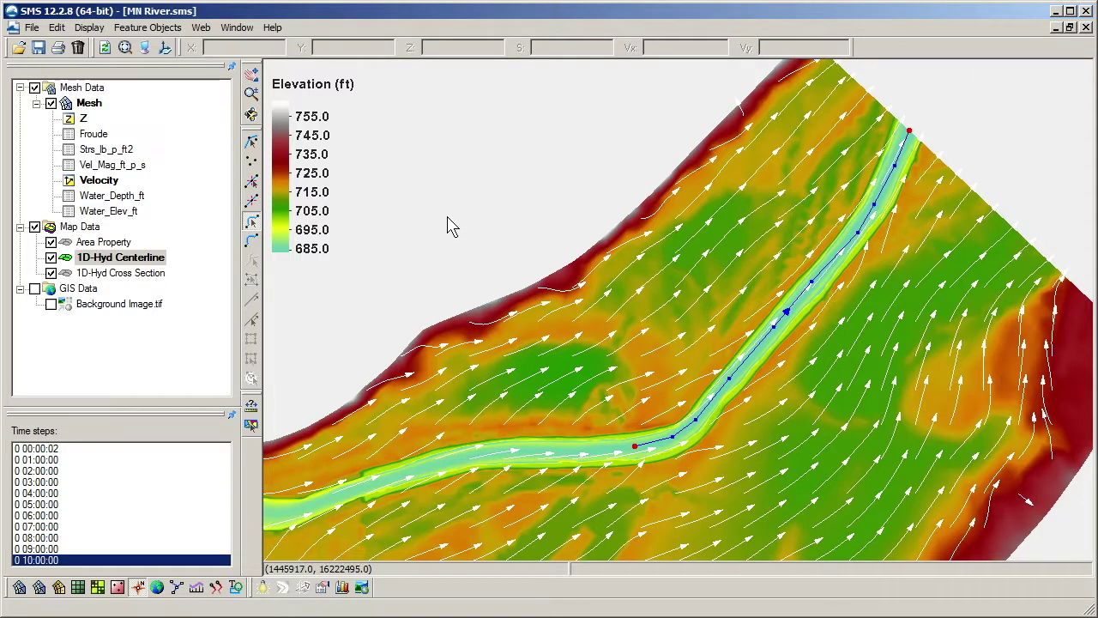
Draw arcs along the river's upper and lower banks, toggling the mesh results and aerial image.
click(251, 241)
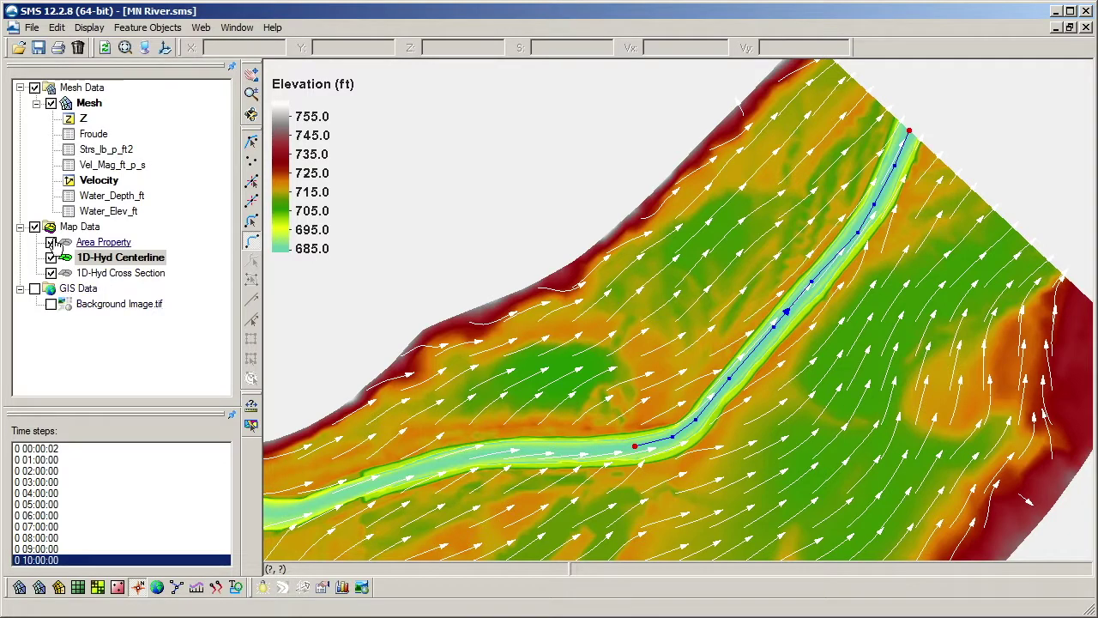
click(51, 103)
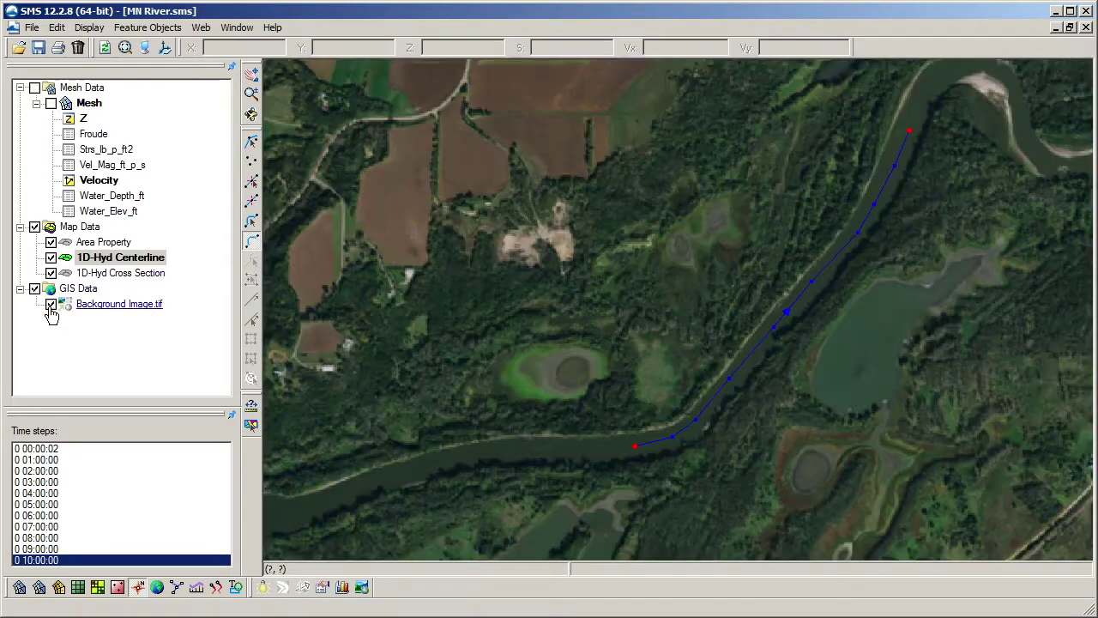
mouse_move(631, 433)
mouse_down()
mouse_move(694, 402)
mouse_move(855, 202)
mouse_move(893, 122)
mouse_up()
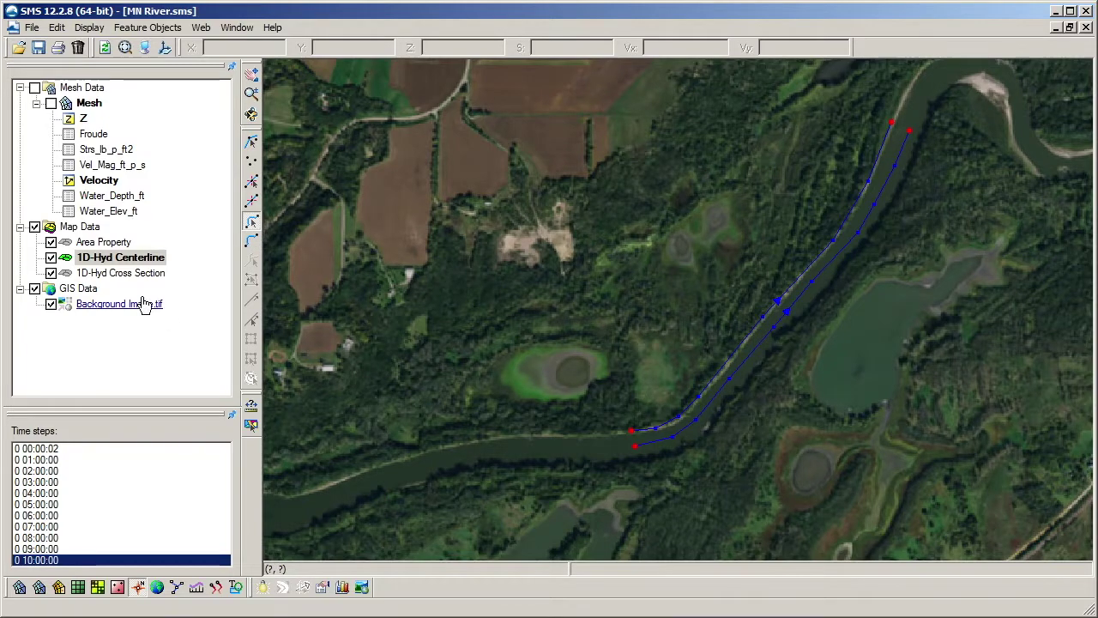
click(50, 103)
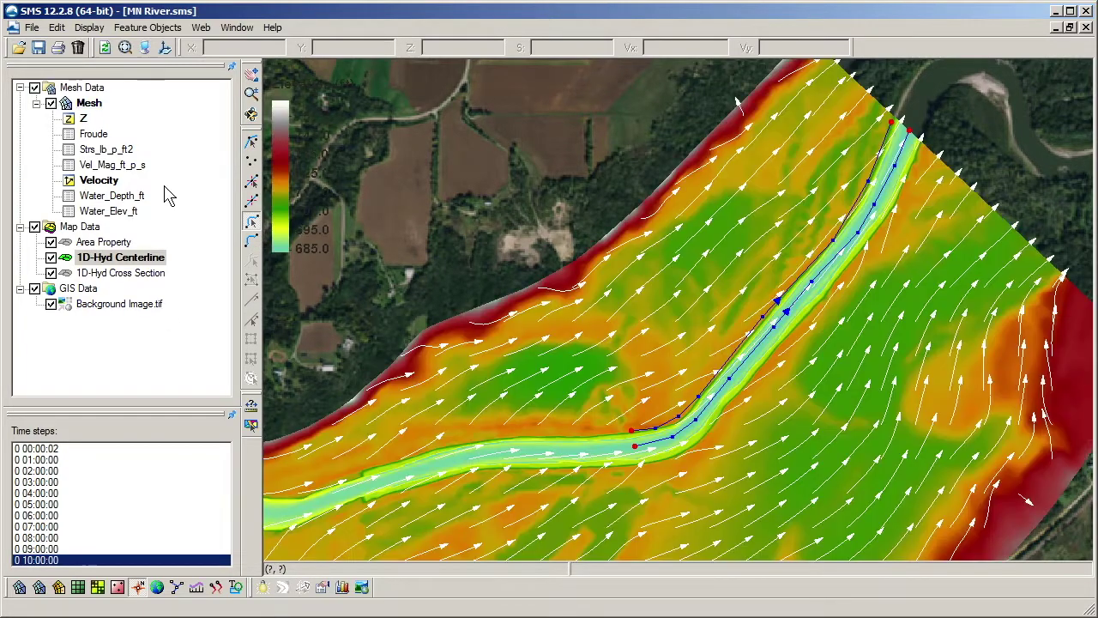
click(51, 305)
mouse_move(674, 477)
mouse_down()
mouse_move(726, 406)
mouse_move(863, 270)
mouse_move(923, 146)
mouse_up()
Set the first side arc's Arc Type to Bank in its attributes.
click(252, 221)
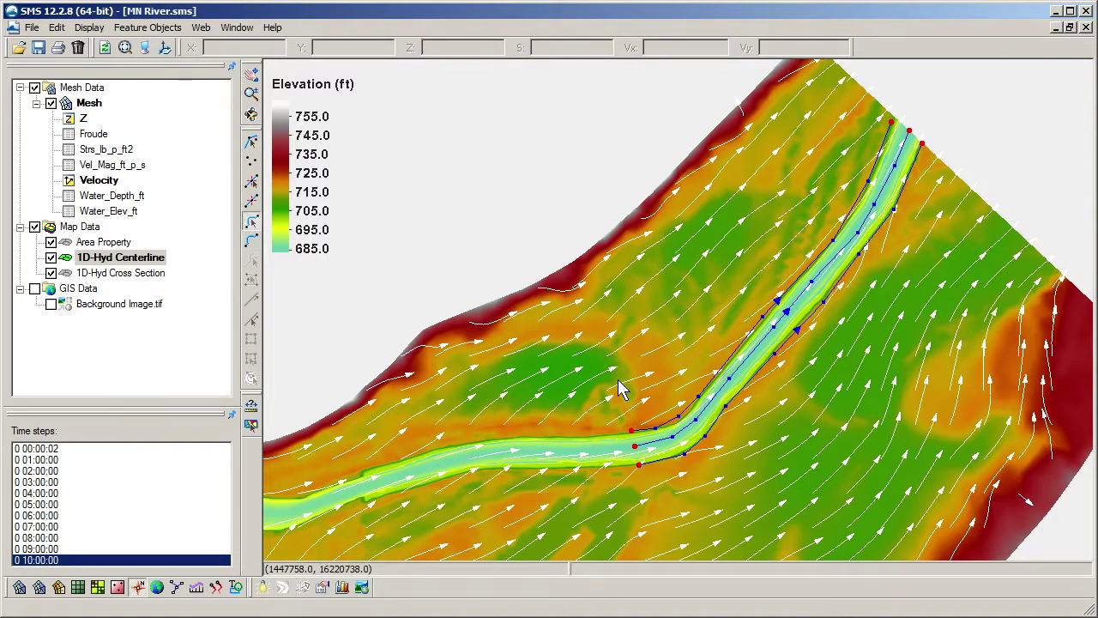
click(713, 383)
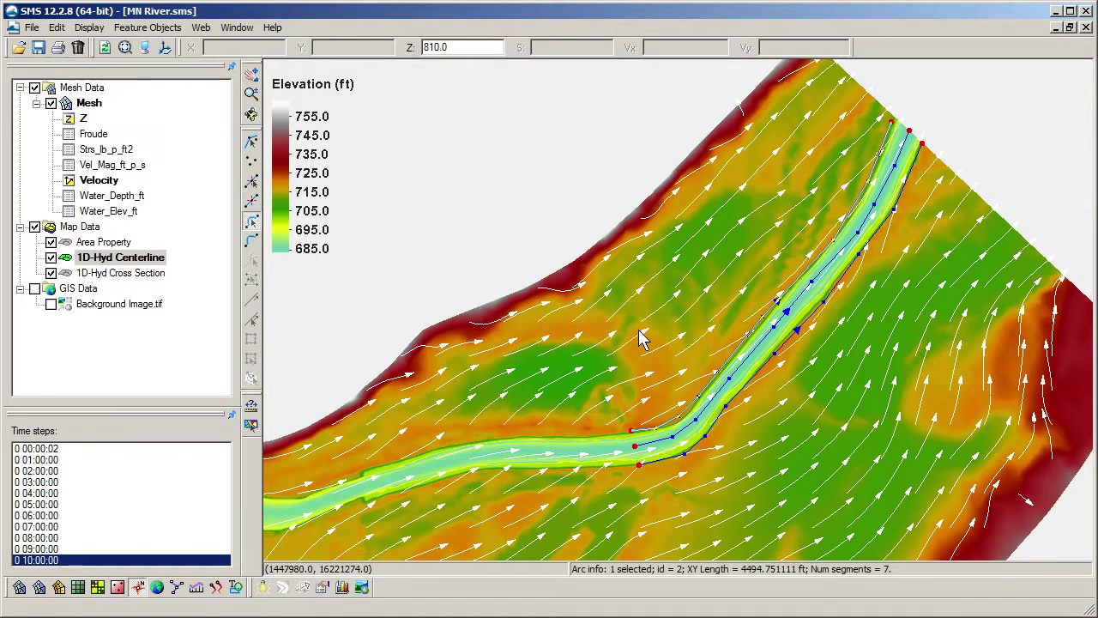
click(169, 28)
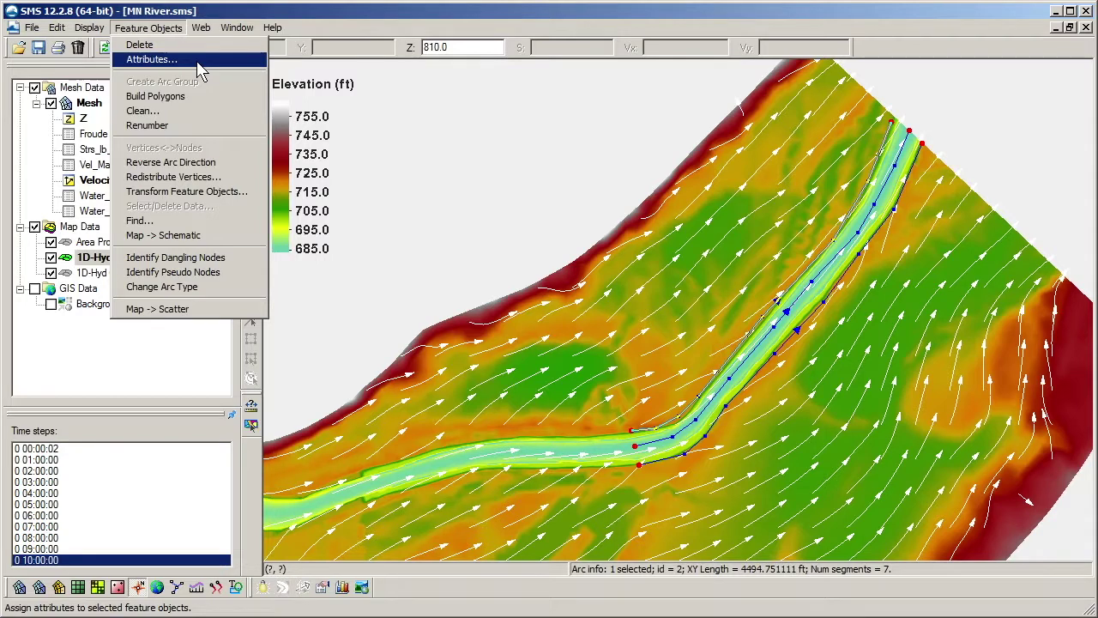
right_click(771, 311)
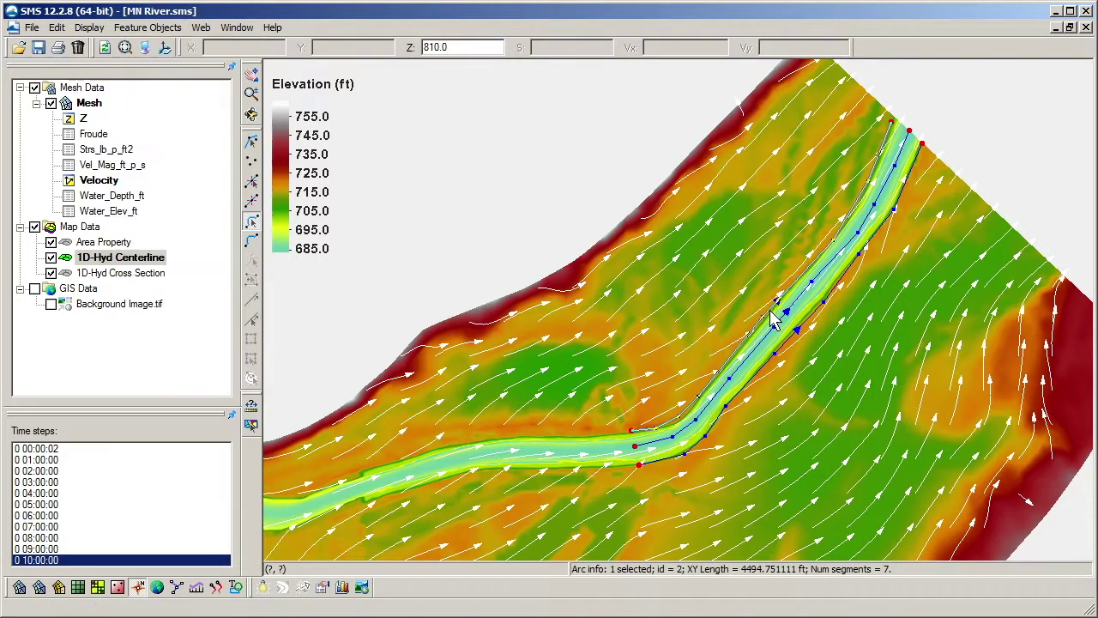
right_click(770, 311)
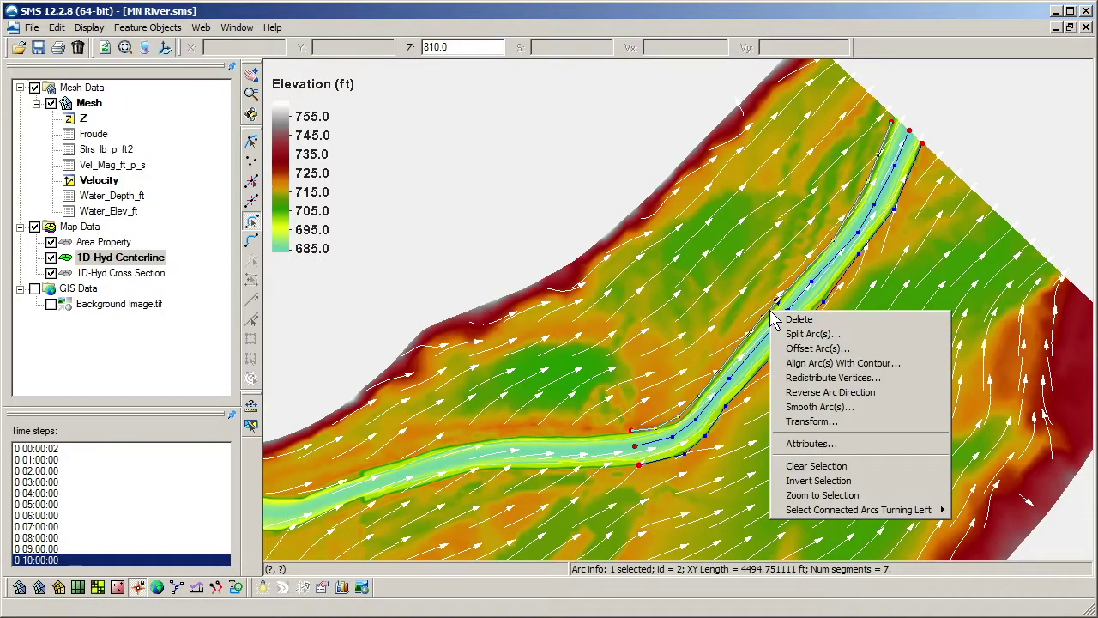
click(880, 444)
click(657, 178)
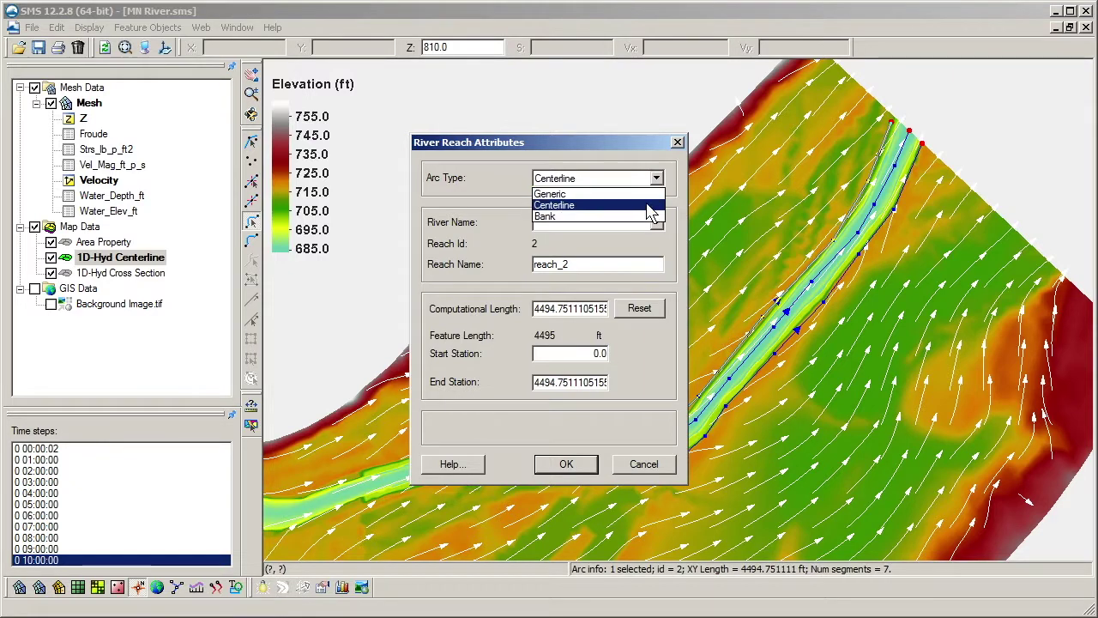
click(649, 210)
click(573, 462)
Set the second side arc's Arc Type to Bank as well.
right_click(765, 363)
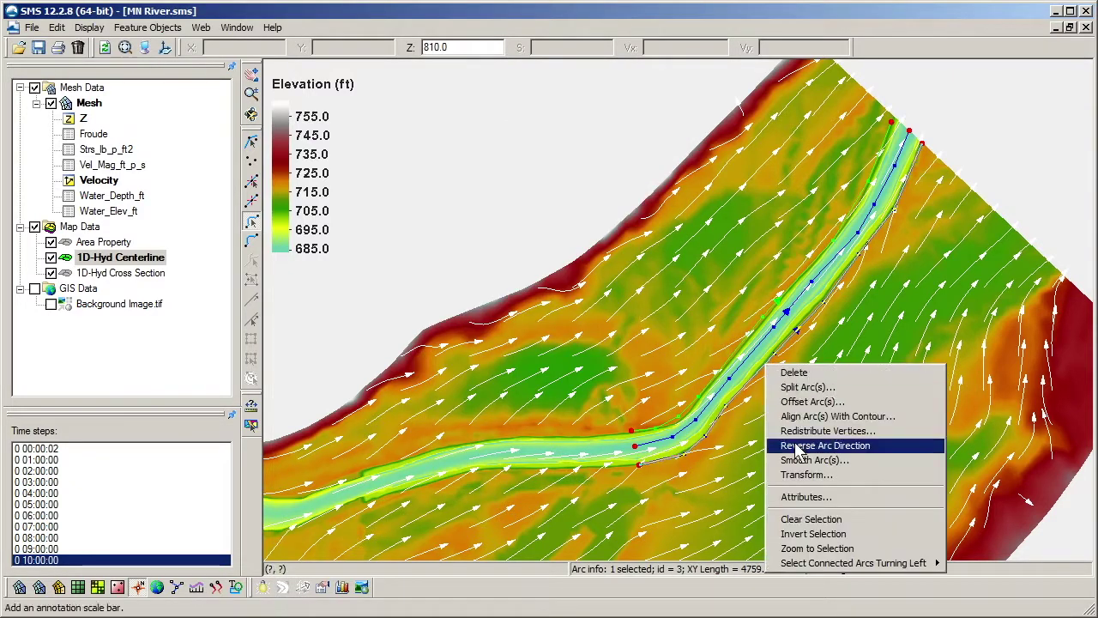
click(873, 497)
click(657, 179)
click(650, 216)
click(584, 461)
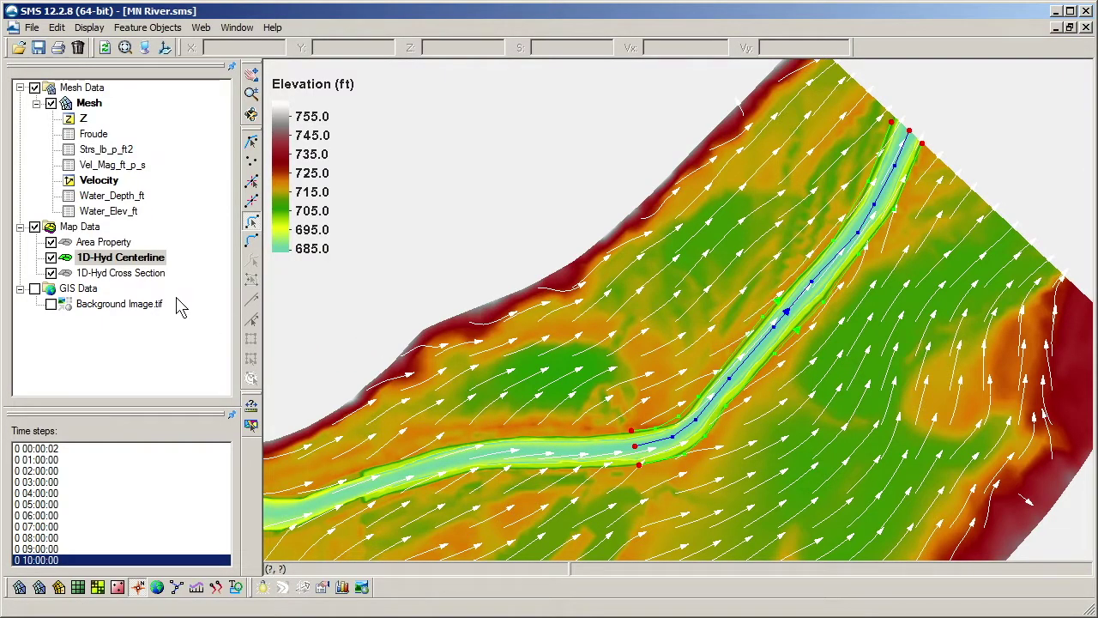
click(147, 275)
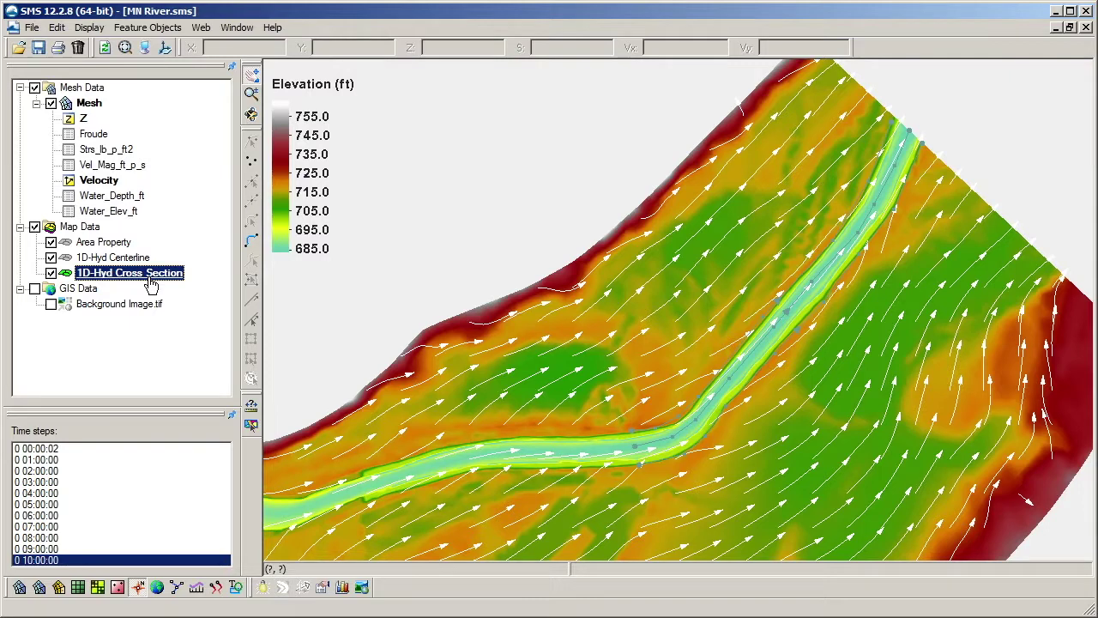
Show water surface elevation and draw three cross-section arcs across the river.
scroll(592, 459, down, 3)
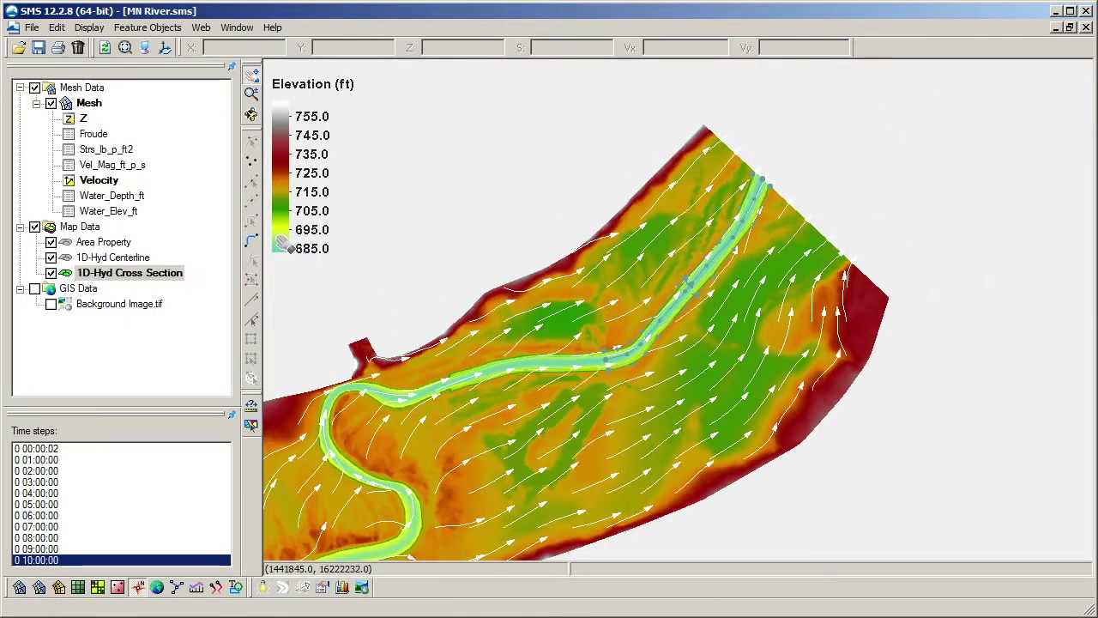
click(255, 242)
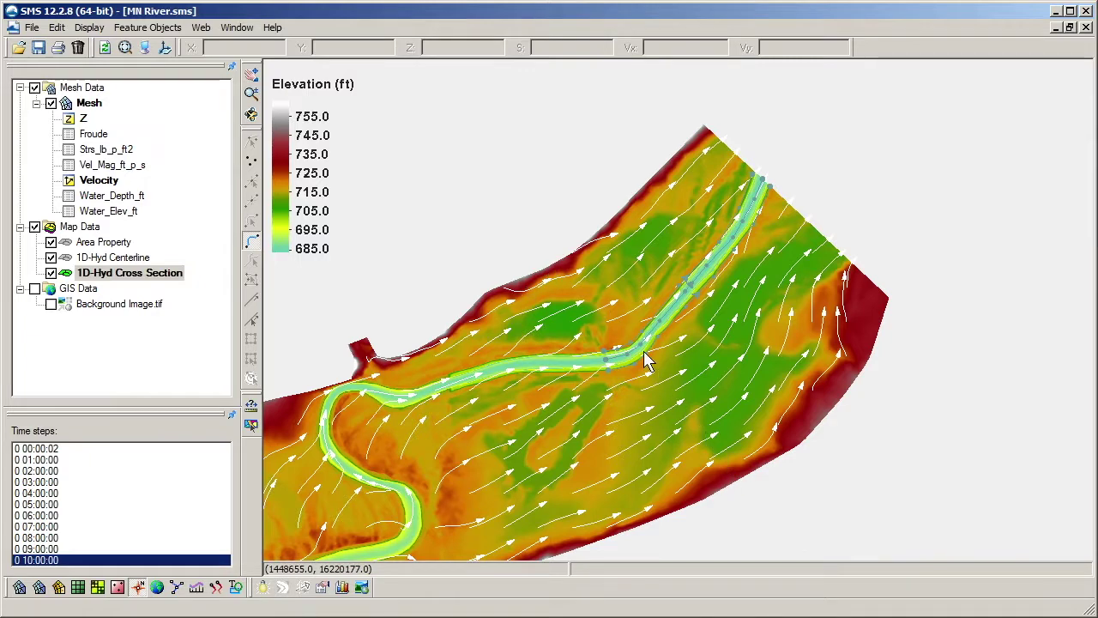
click(113, 212)
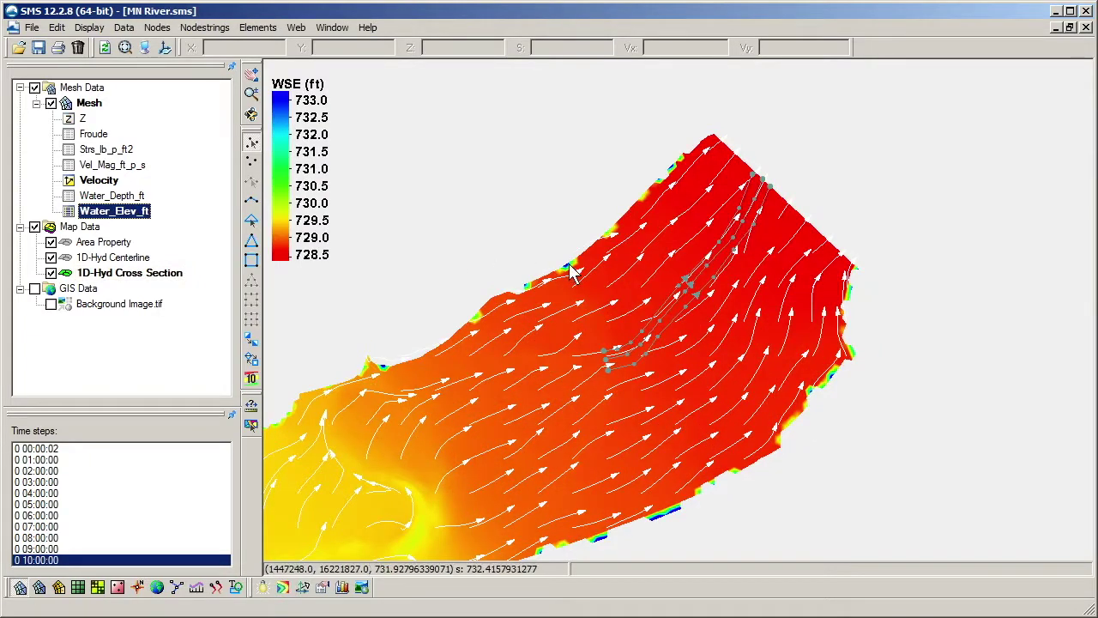
click(127, 276)
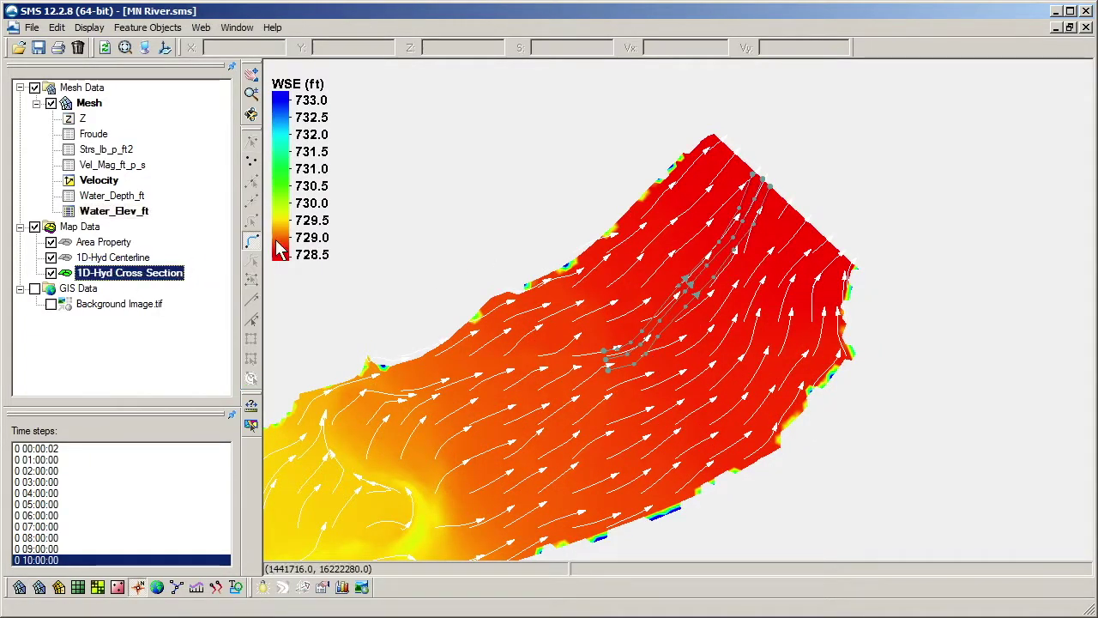
click(579, 269)
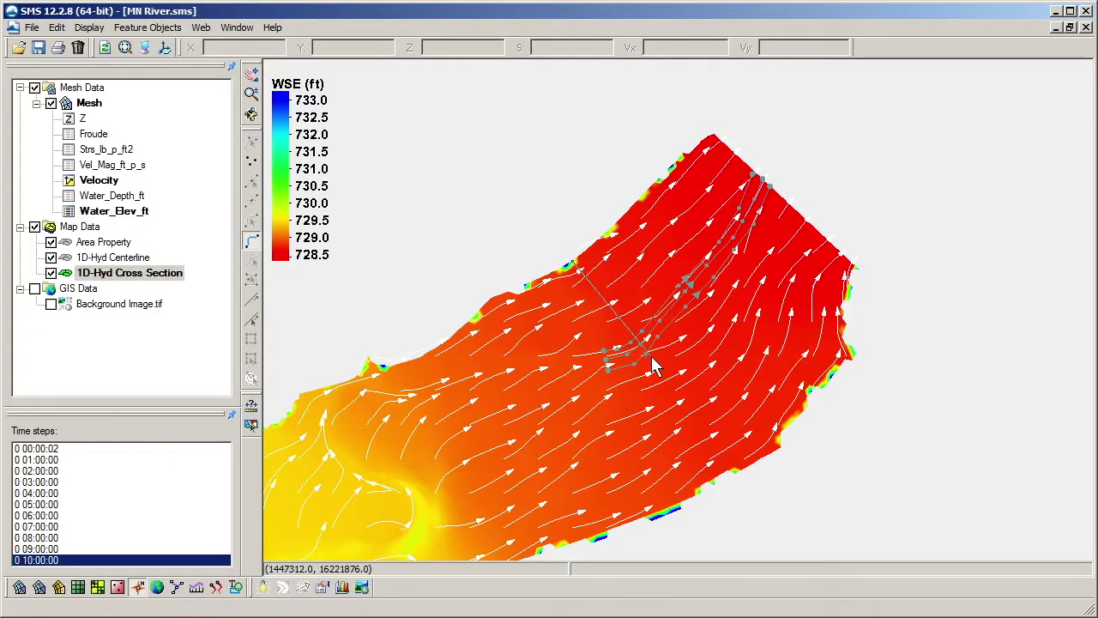
double_click(740, 474)
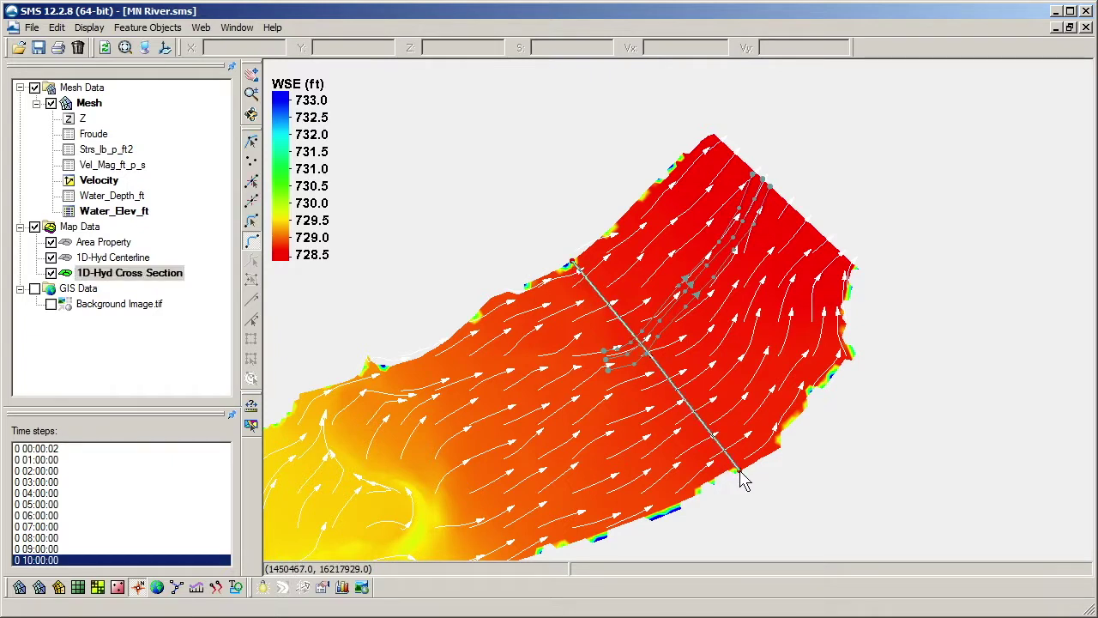
click(629, 206)
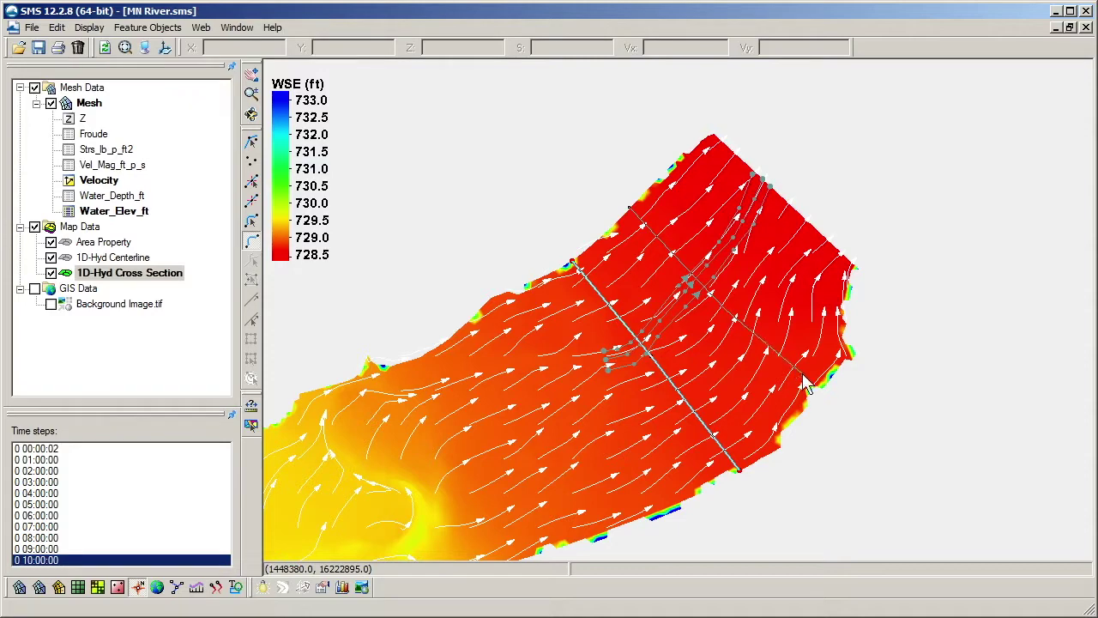
double_click(819, 386)
click(675, 161)
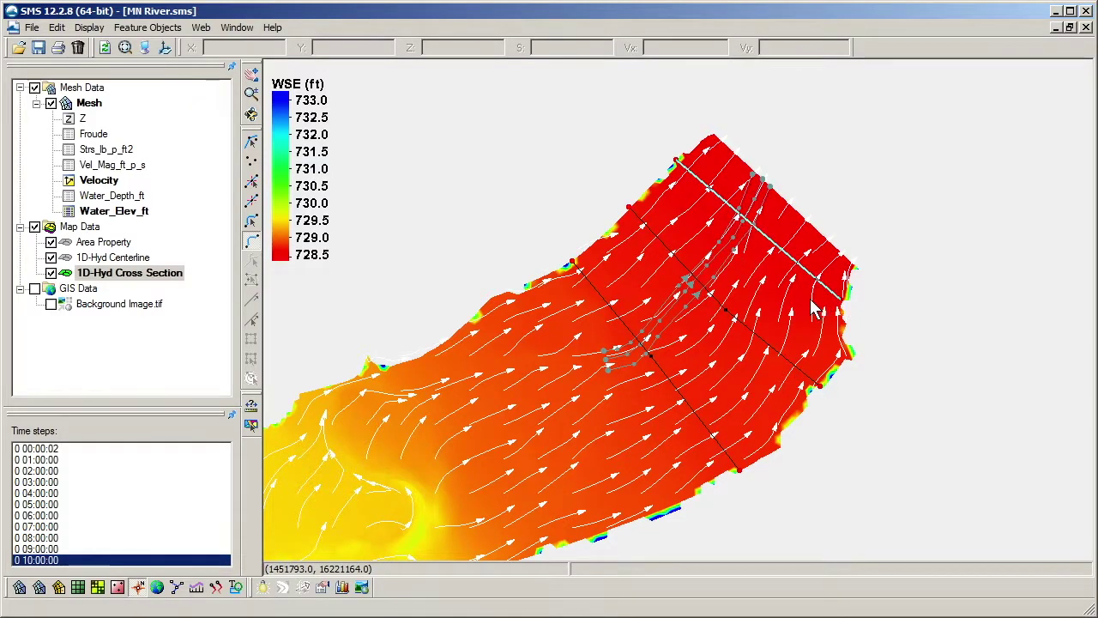
Pan along the reach to inspect the cross sections, briefly checking water depth before returning to WSE.
scroll(811, 330, up, 3)
click(252, 222)
click(600, 346)
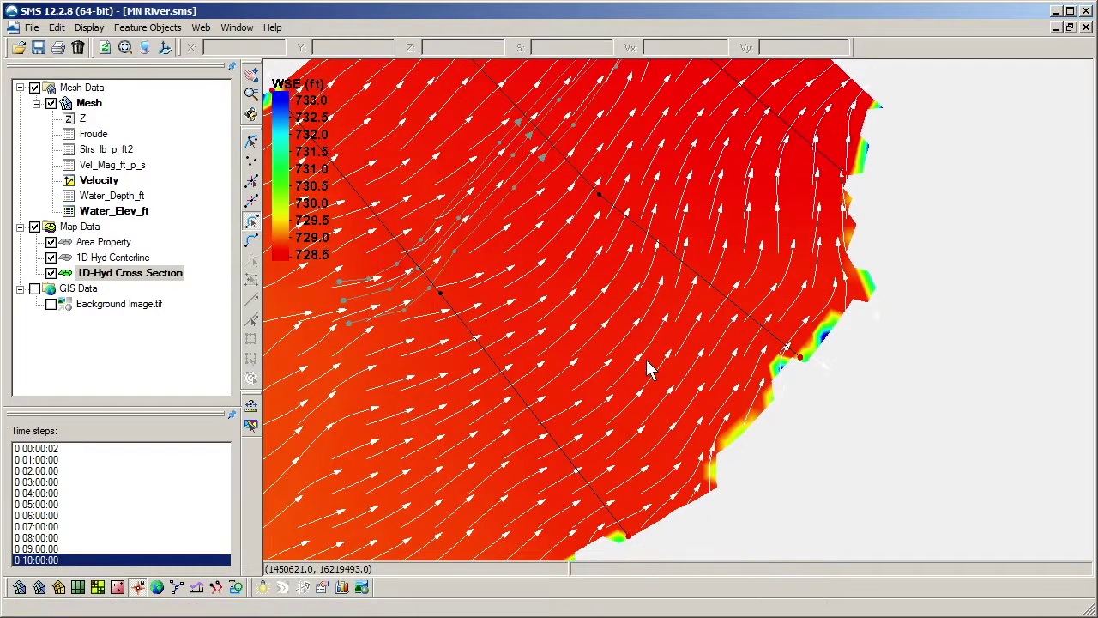
click(833, 289)
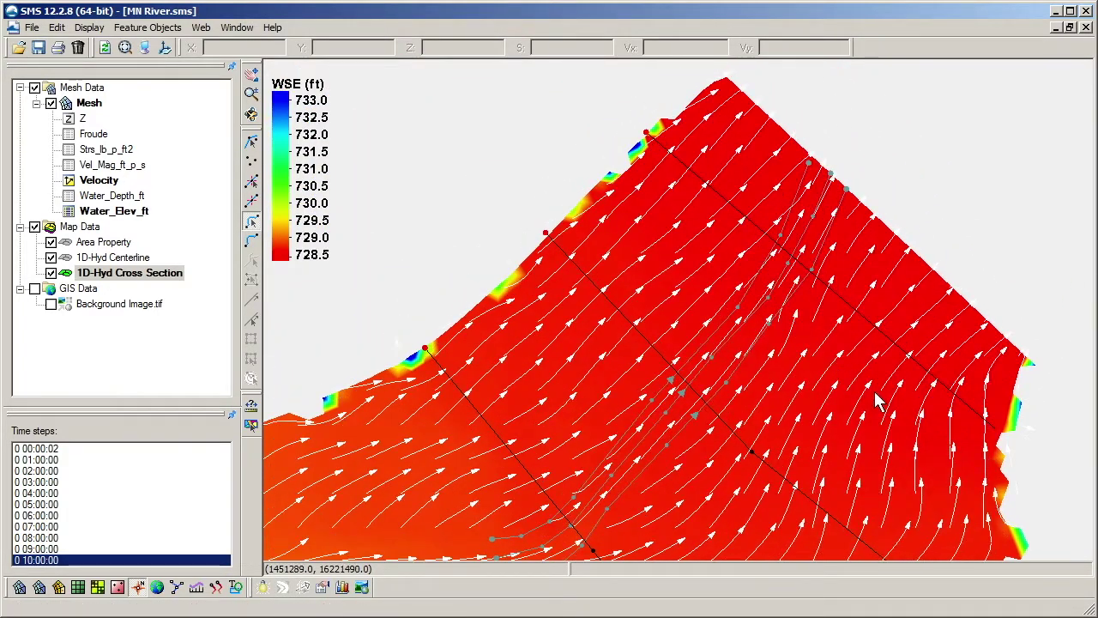
click(637, 240)
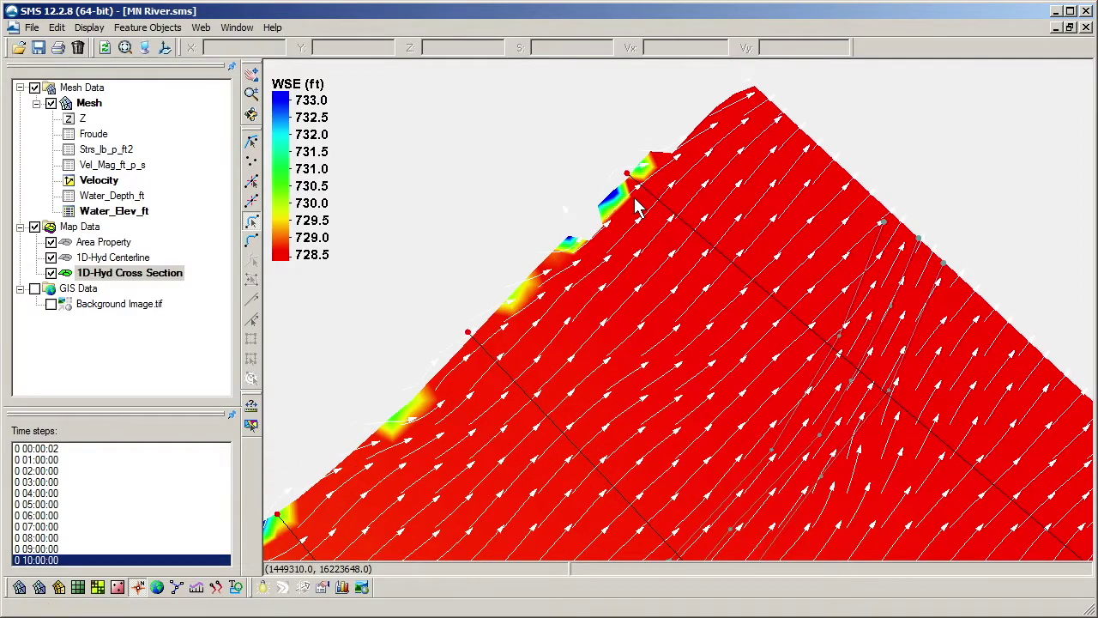
click(116, 195)
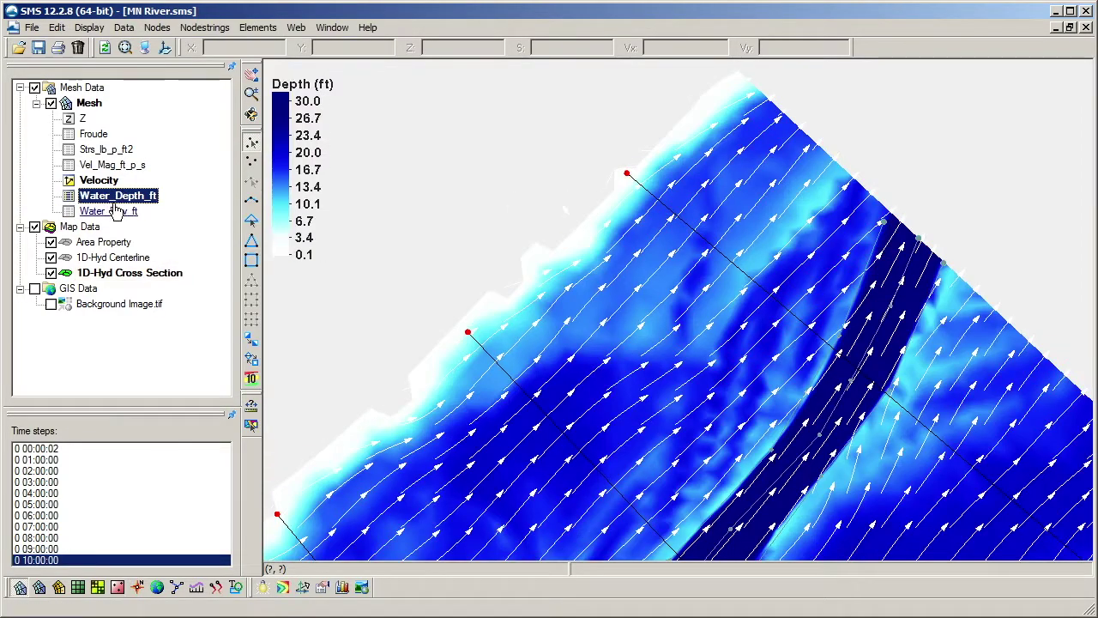
click(111, 211)
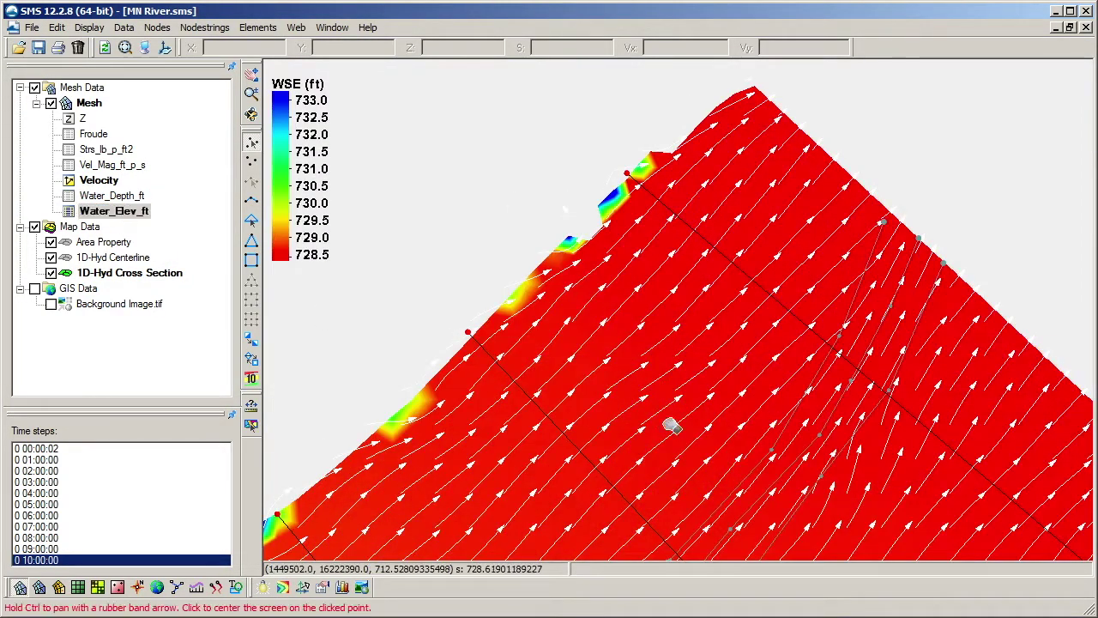
click(674, 421)
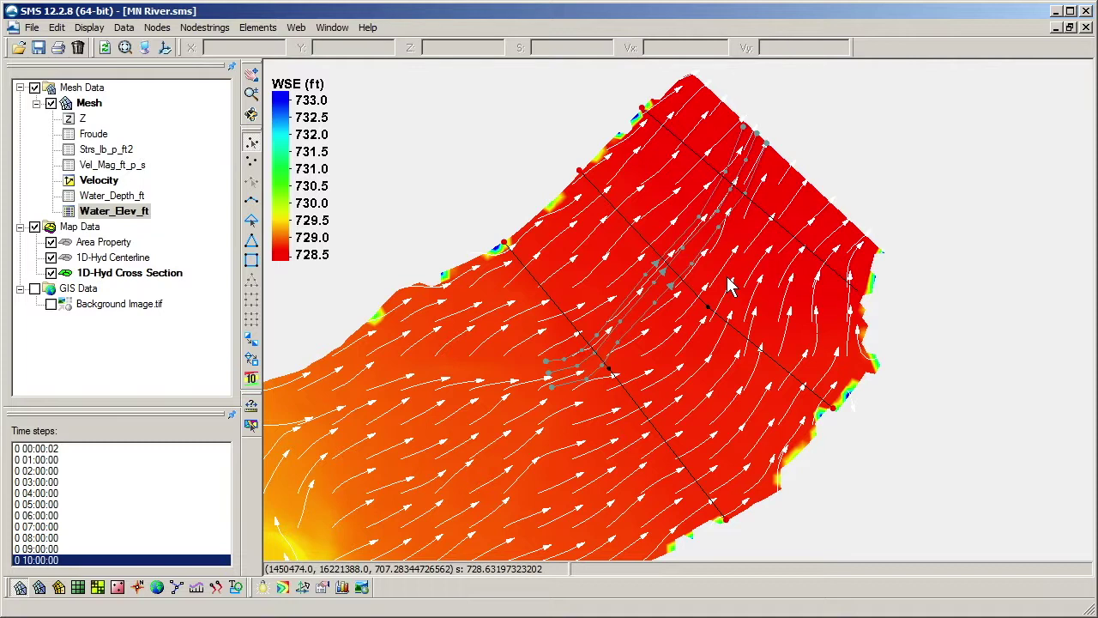
Delete both the 1D-Hyd Centerline and 1D-Hyd Cross Section coverages from Map Data.
right_click(157, 274)
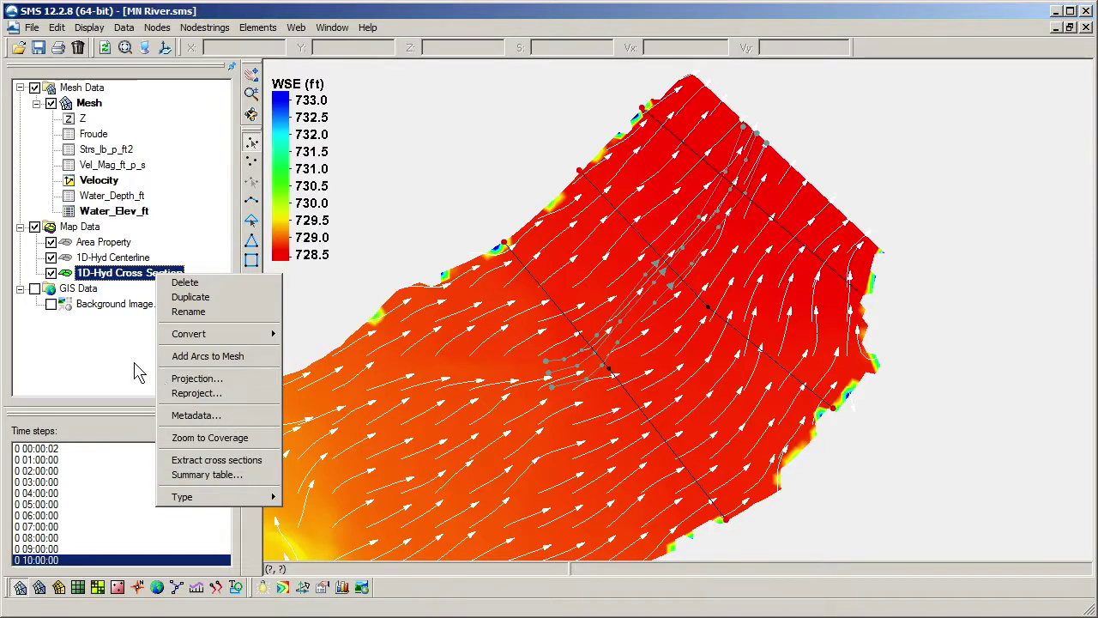
click(120, 326)
click(108, 259)
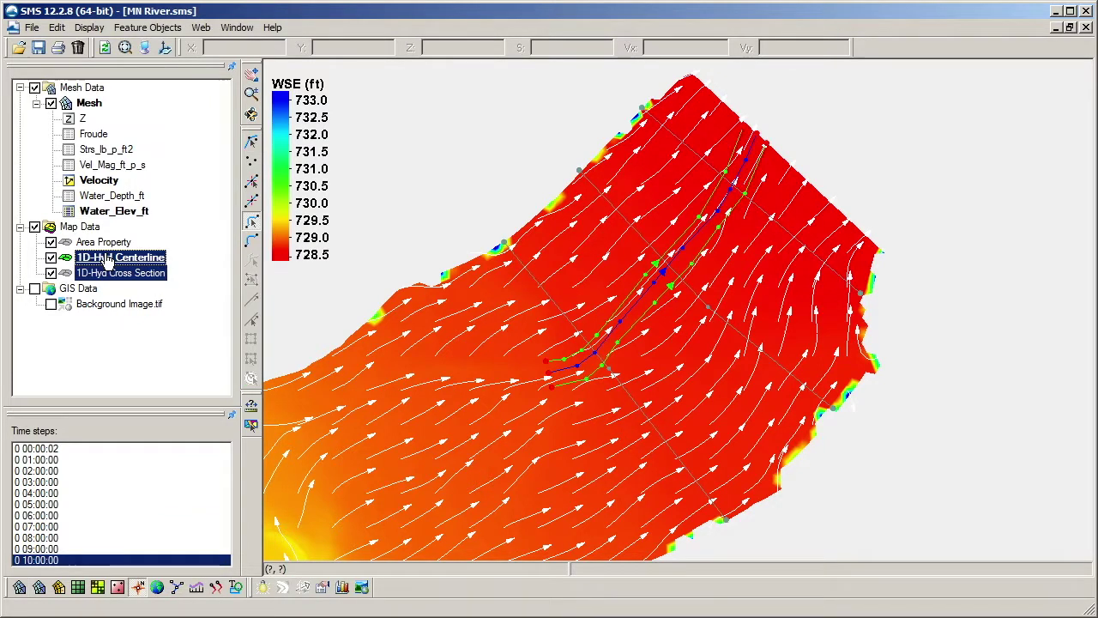
key(Delete)
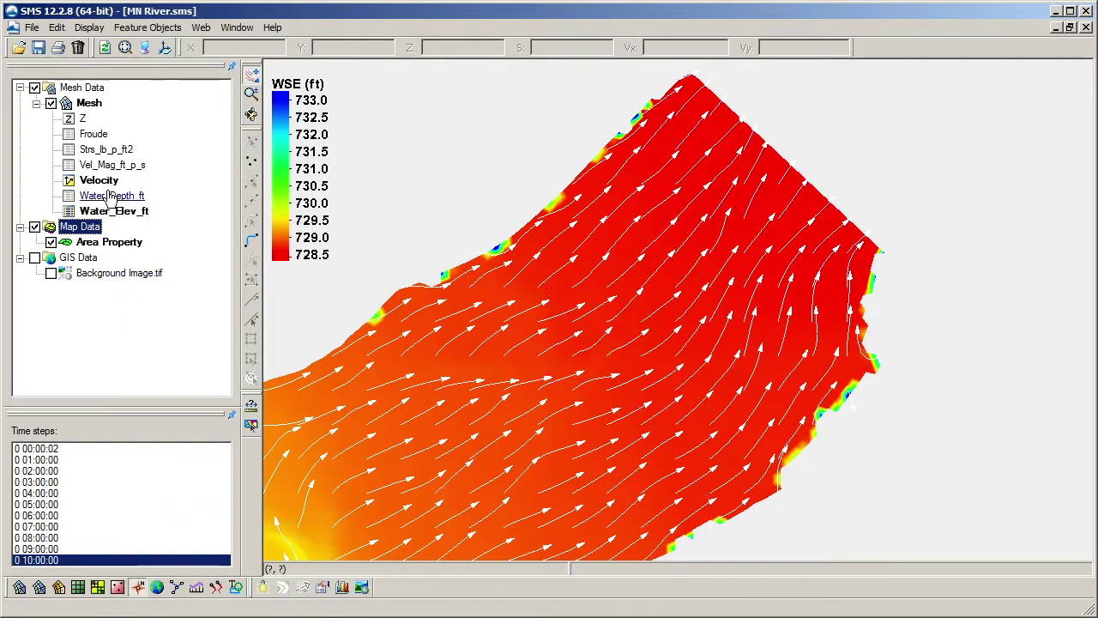
click(32, 26)
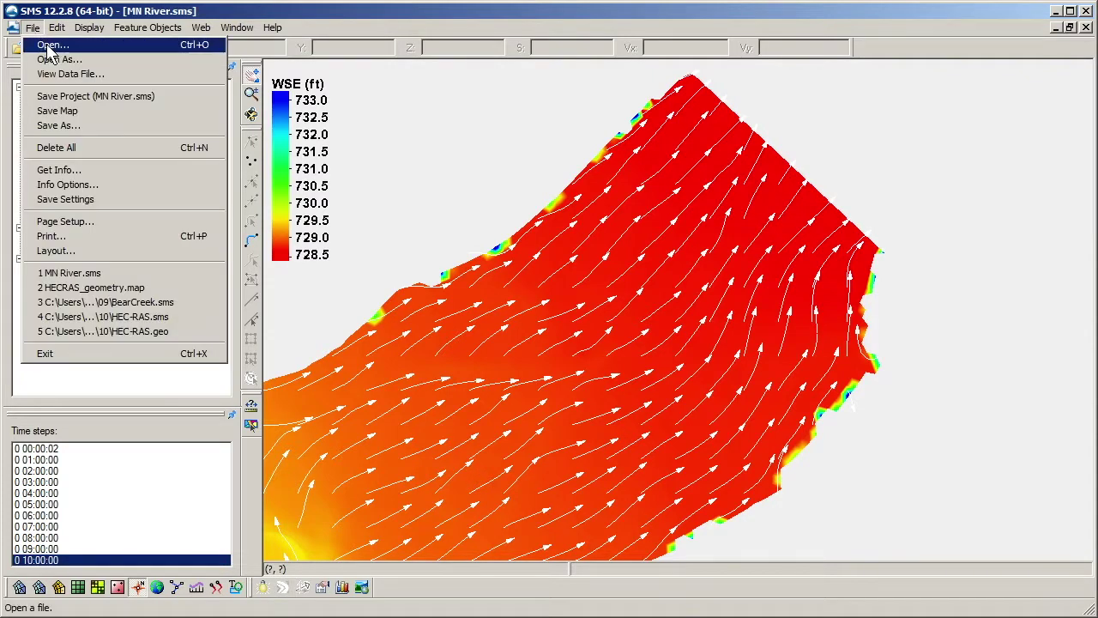
Import the HECRAS_geometry.map file containing the HEC-RAS centerline and cross sections.
click(76, 47)
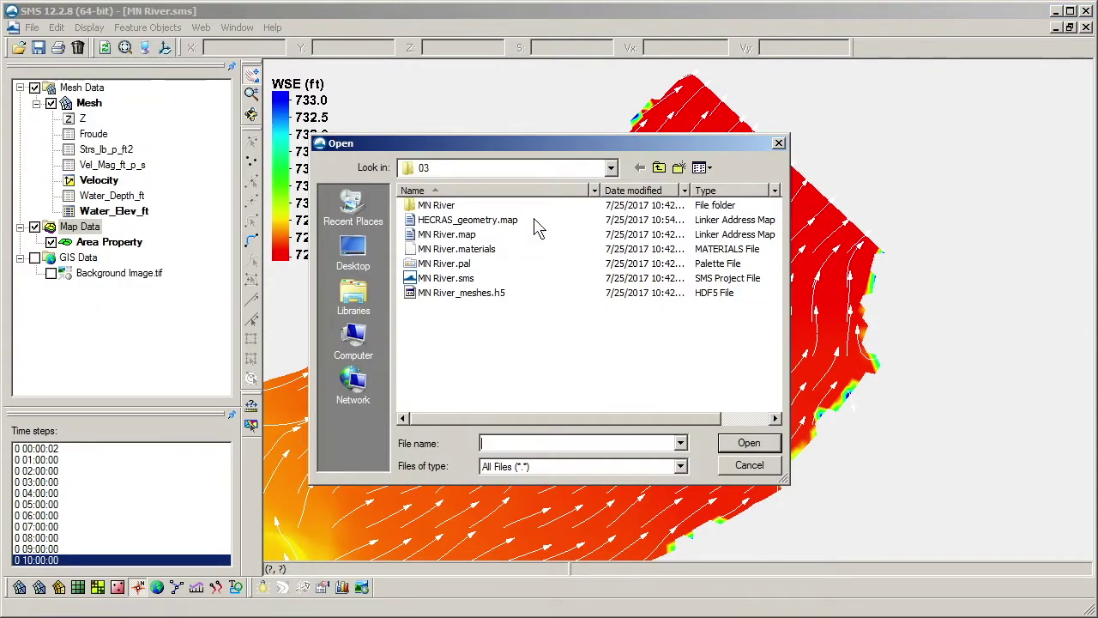
click(534, 220)
click(747, 445)
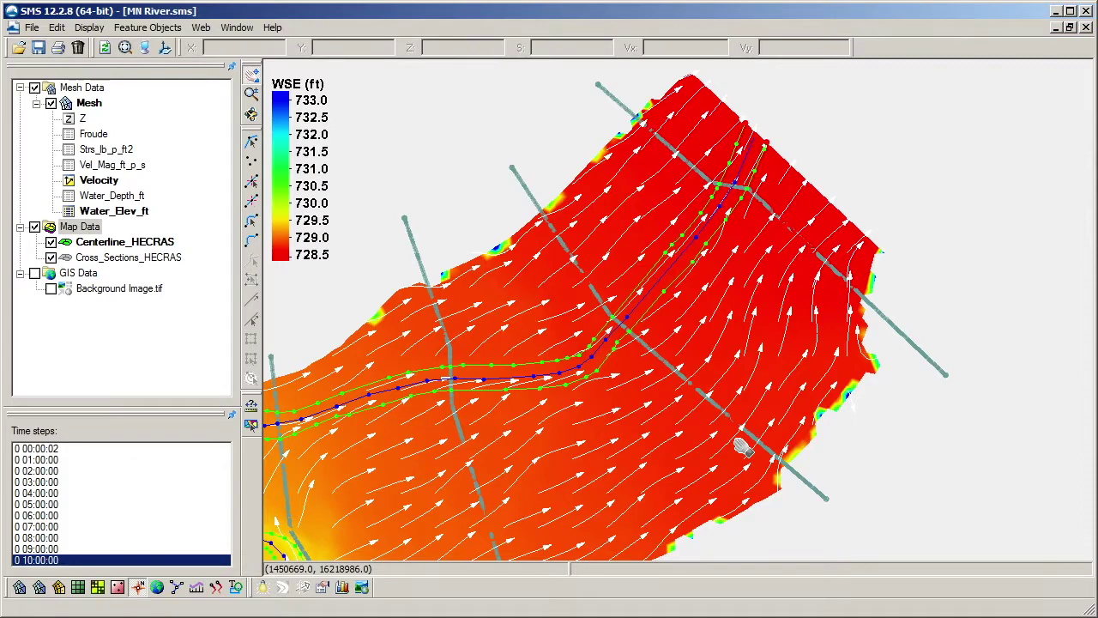
Activate Cross_Sections_HECRAS, frame the whole model and colour the mesh by water surface elevation.
scroll(742, 446, down, 3)
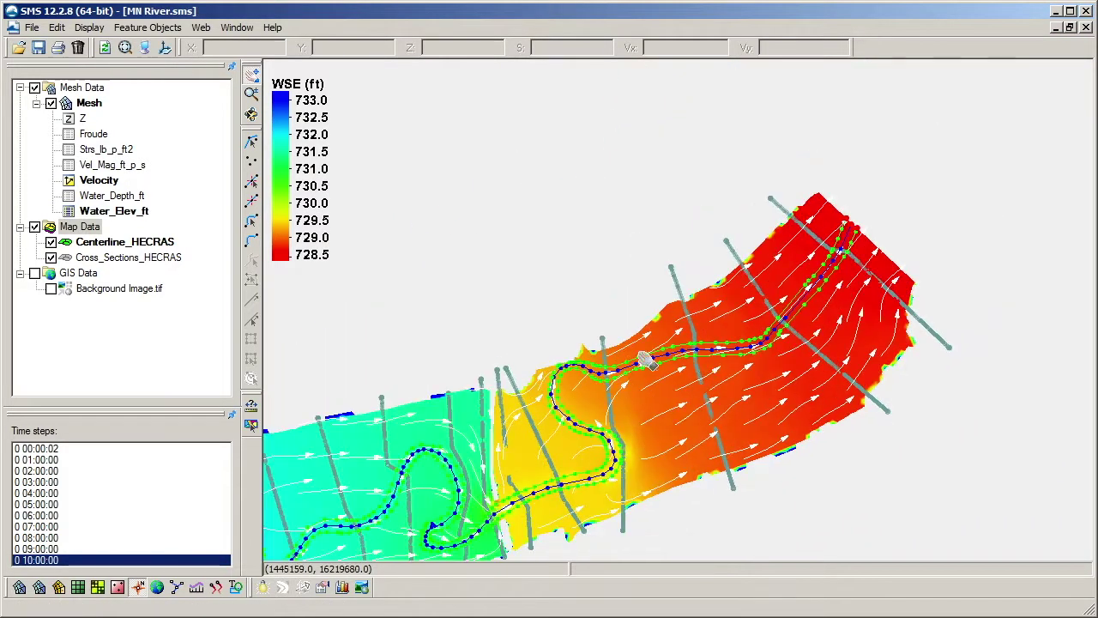
click(148, 260)
click(164, 47)
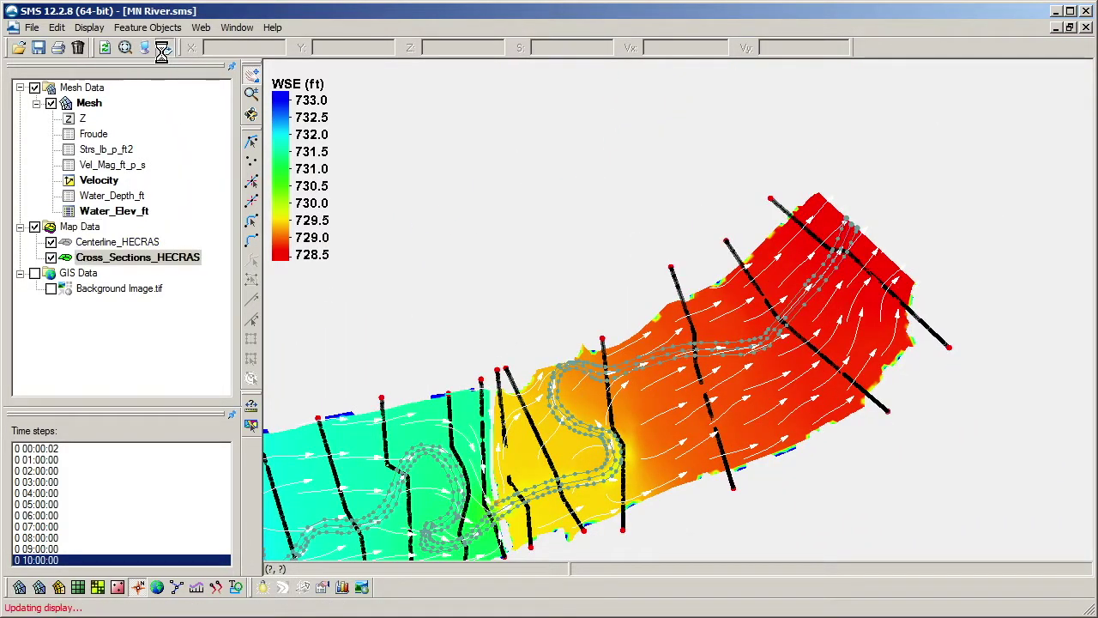
click(82, 118)
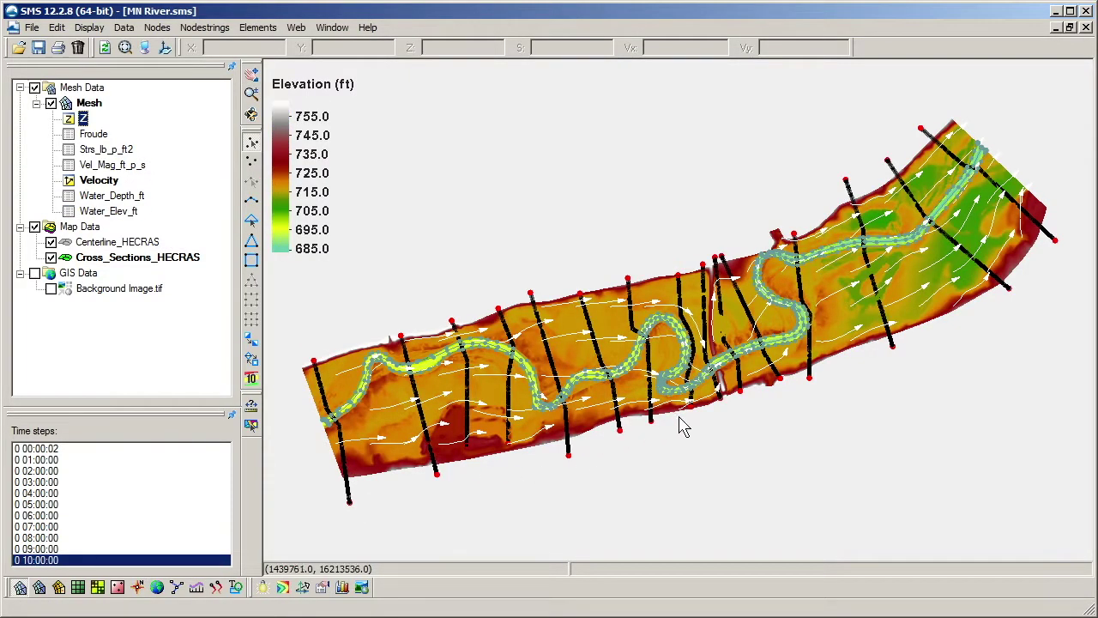
click(111, 211)
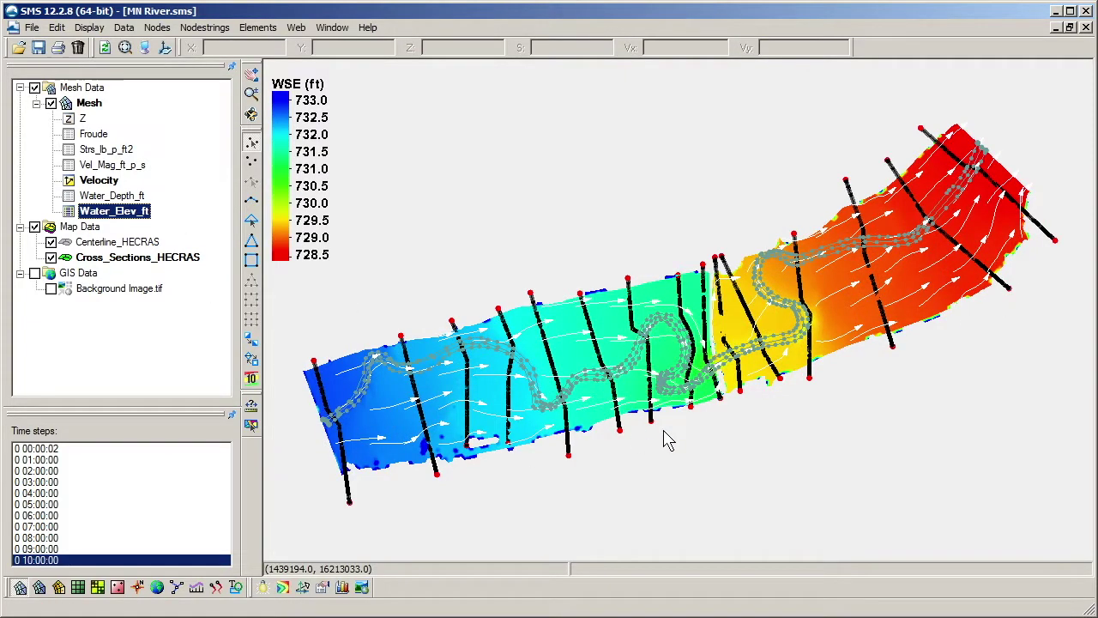
Toggle the mesh element lines on and back off in the mesh display options.
click(146, 47)
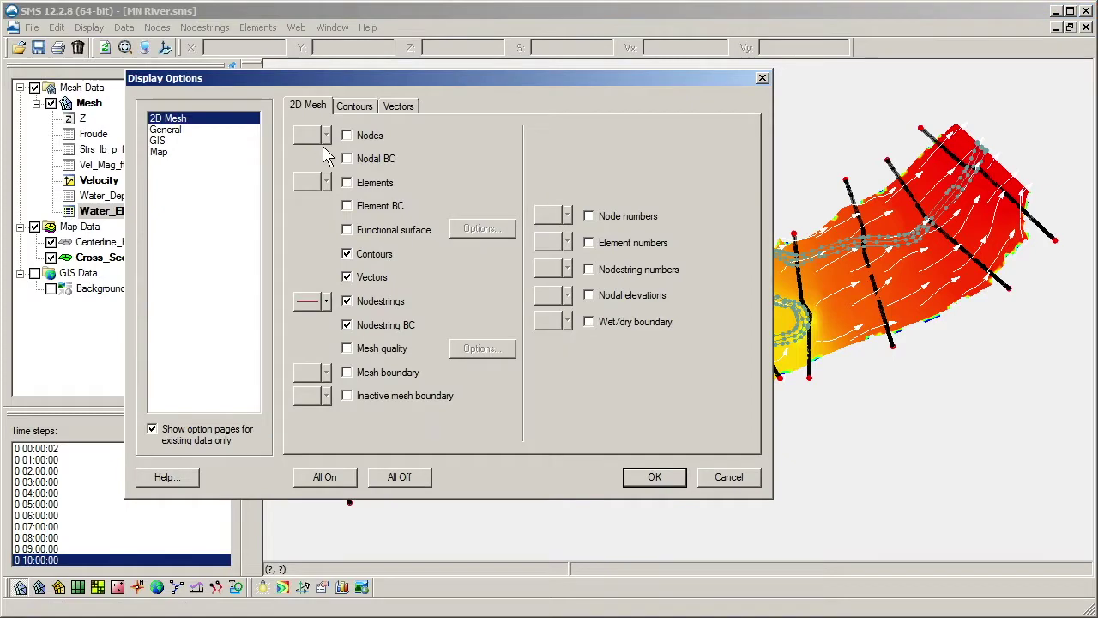
click(645, 476)
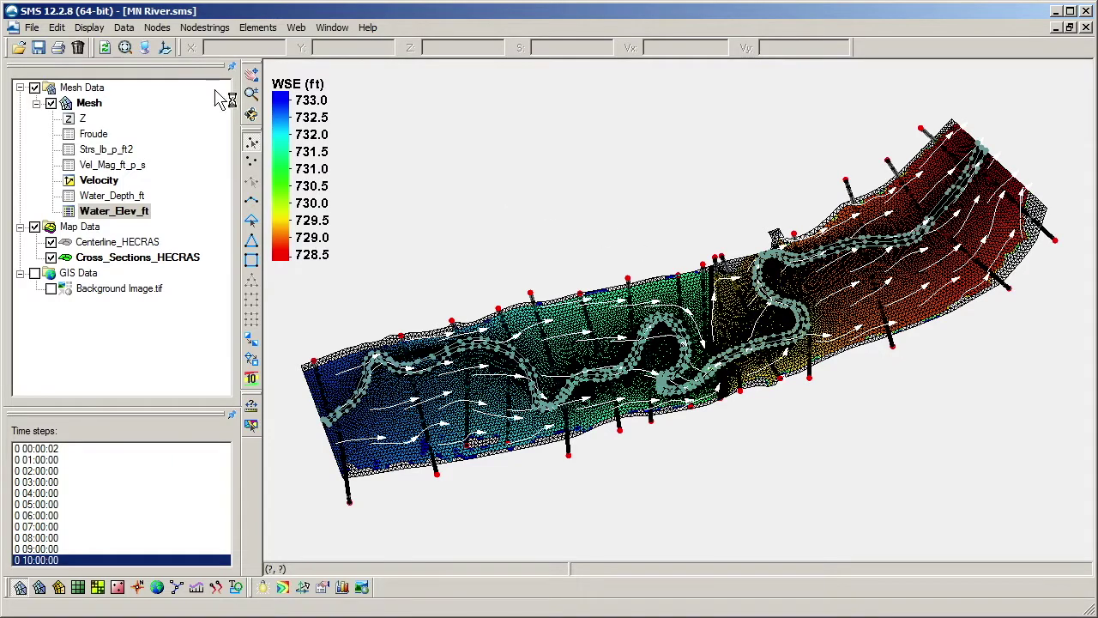
click(166, 47)
click(644, 475)
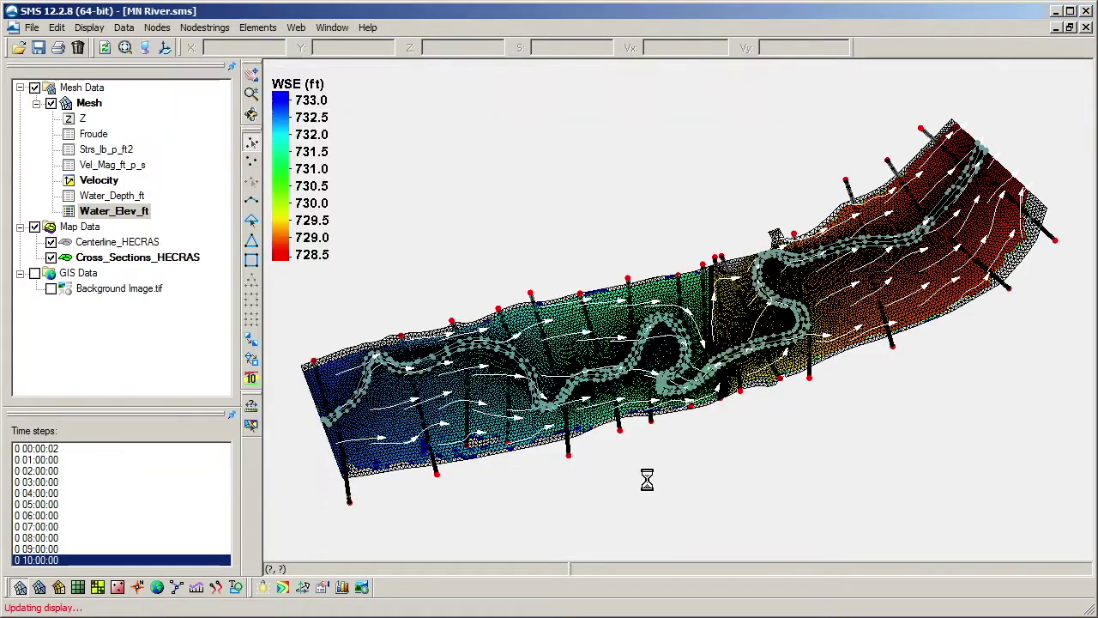
Colour the mesh by the Z bed elevation dataset and frame the whole river reach.
click(125, 242)
scroll(588, 420, up, 2)
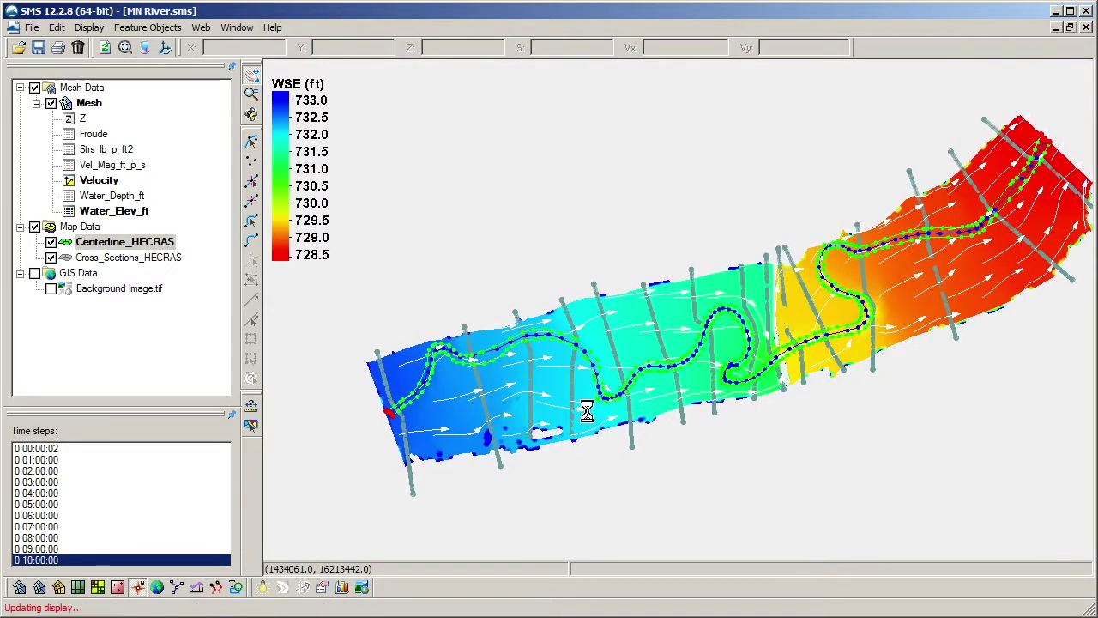
scroll(590, 412, up, 2)
click(82, 118)
scroll(461, 339, up, 3)
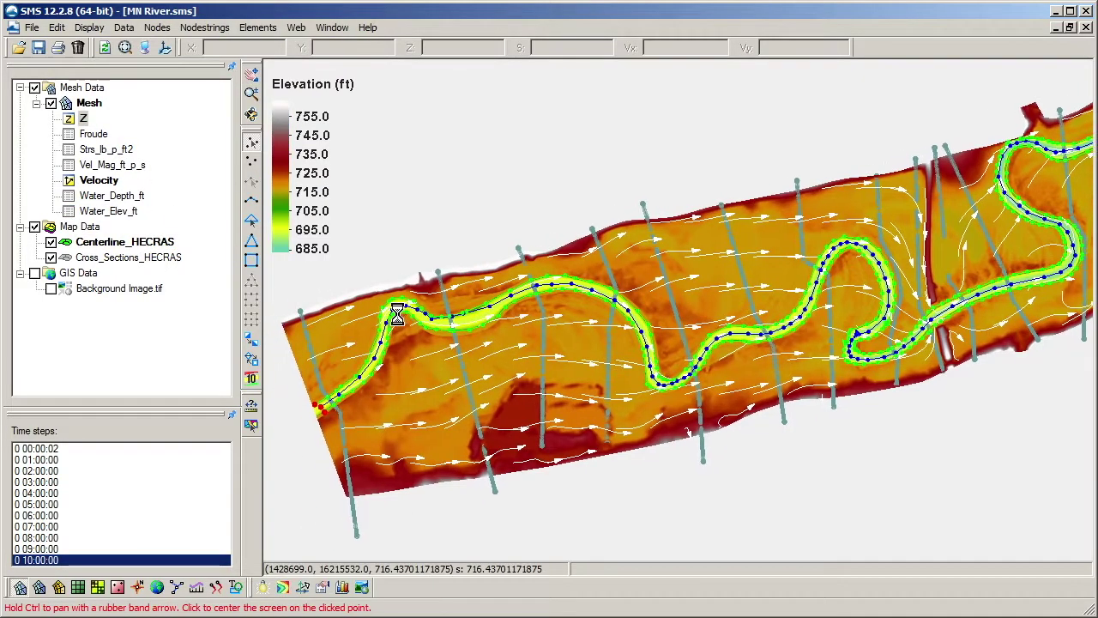
scroll(461, 339, down, 3)
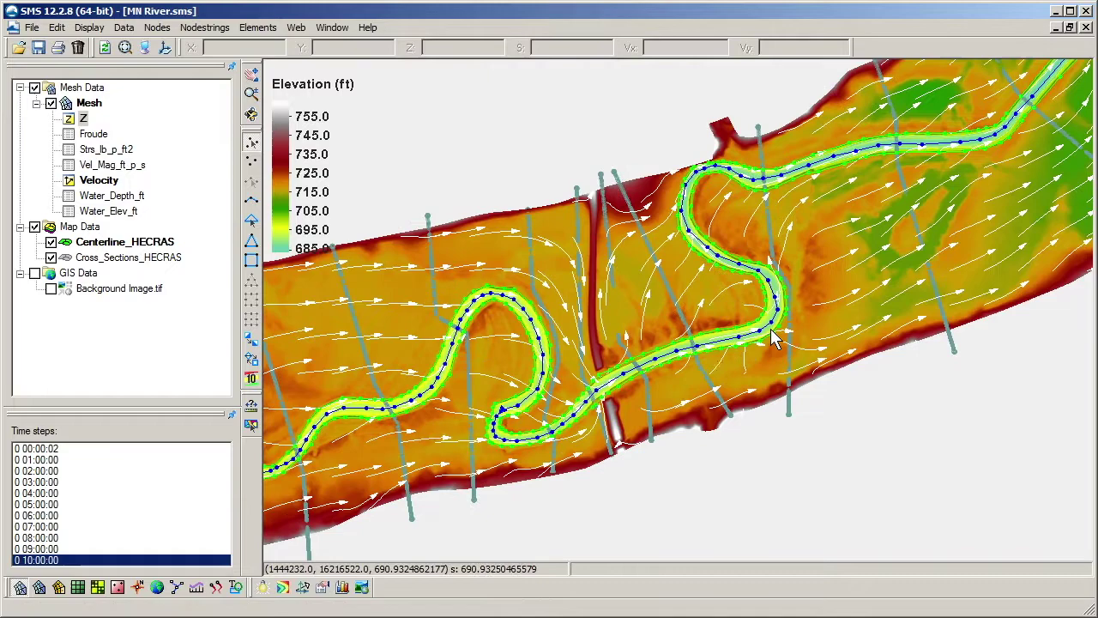
scroll(727, 343, up, 3)
scroll(731, 312, up, 2)
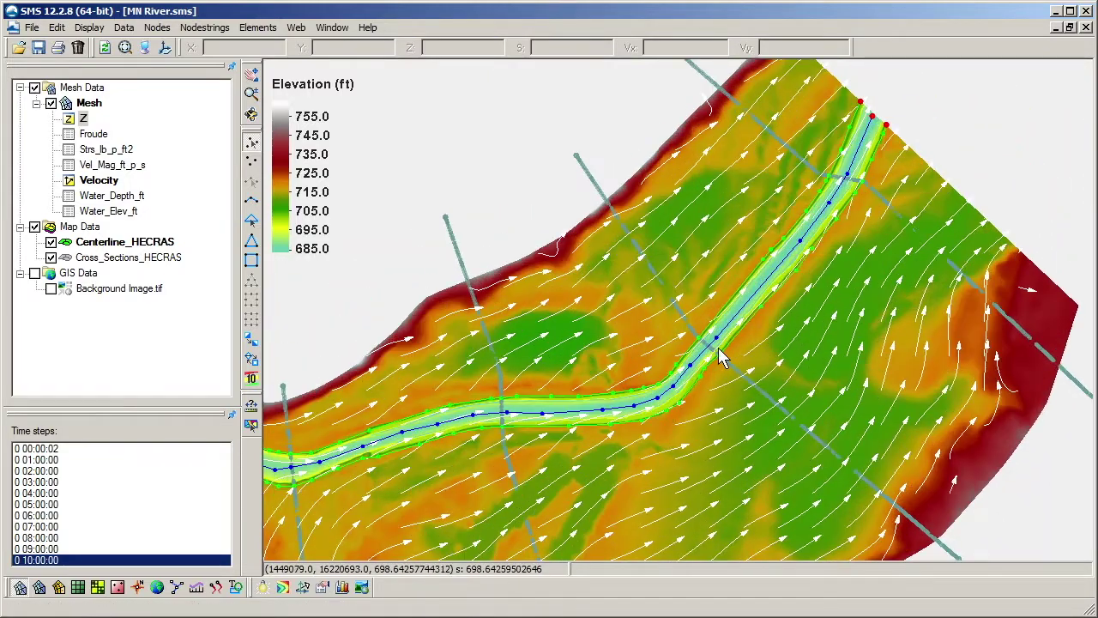
scroll(718, 347, down, 2)
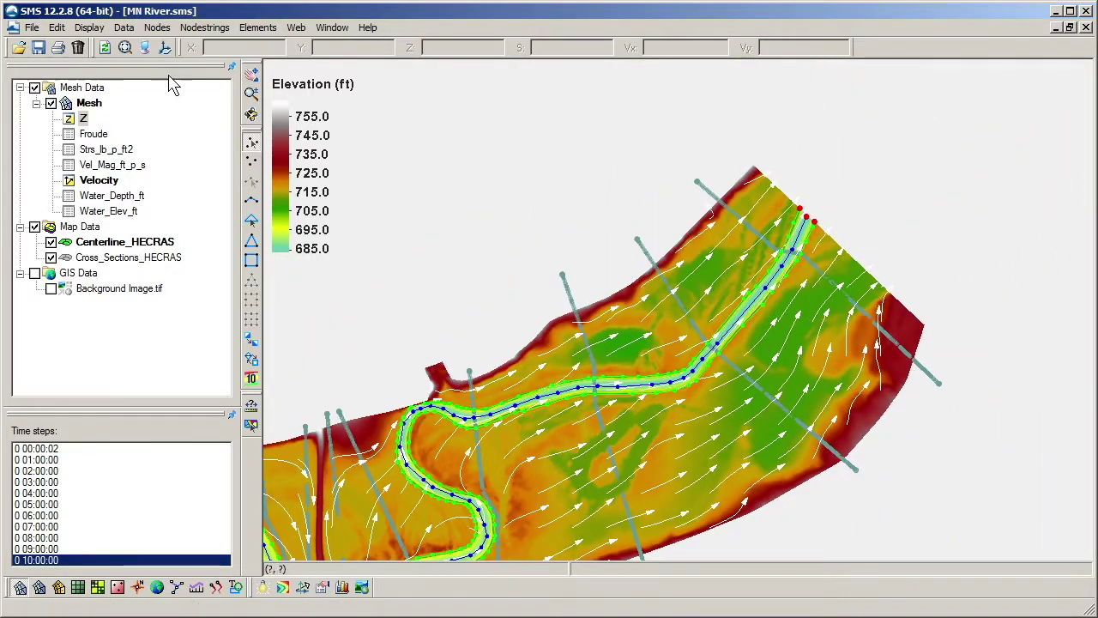
click(165, 48)
click(159, 259)
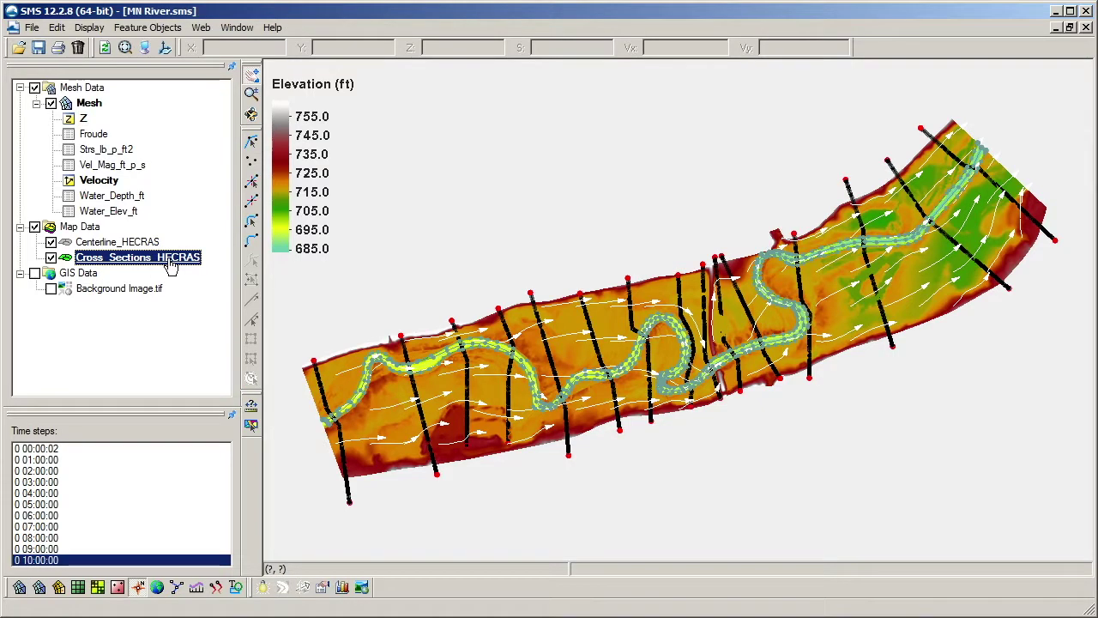
Open the Summary table options for Cross_Sections_HECRAS and set Mesh as the data source.
right_click(187, 260)
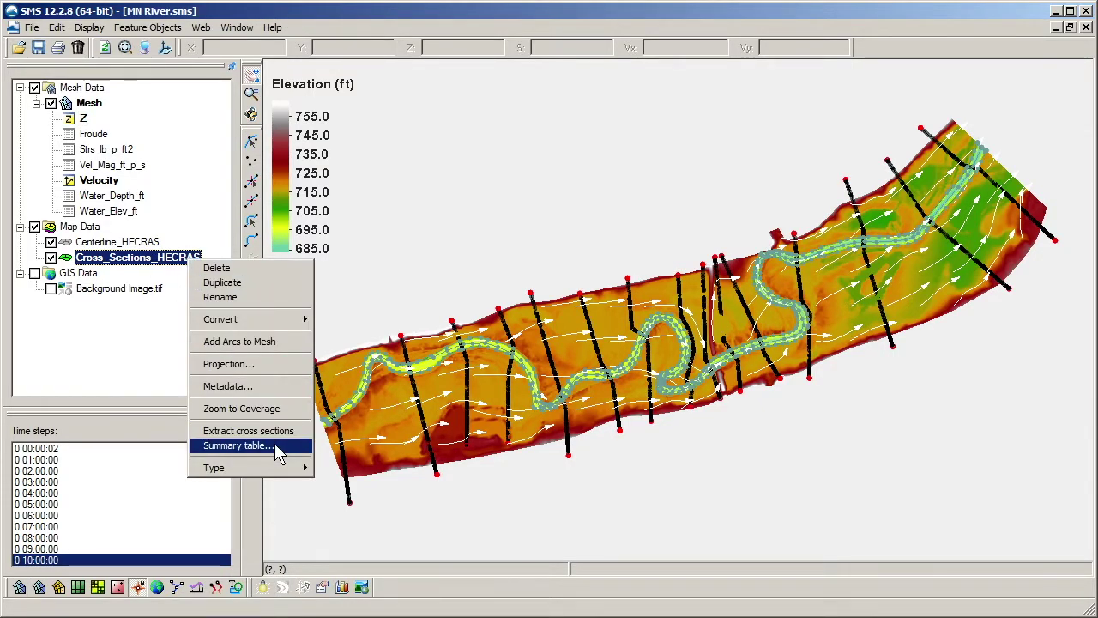
click(277, 453)
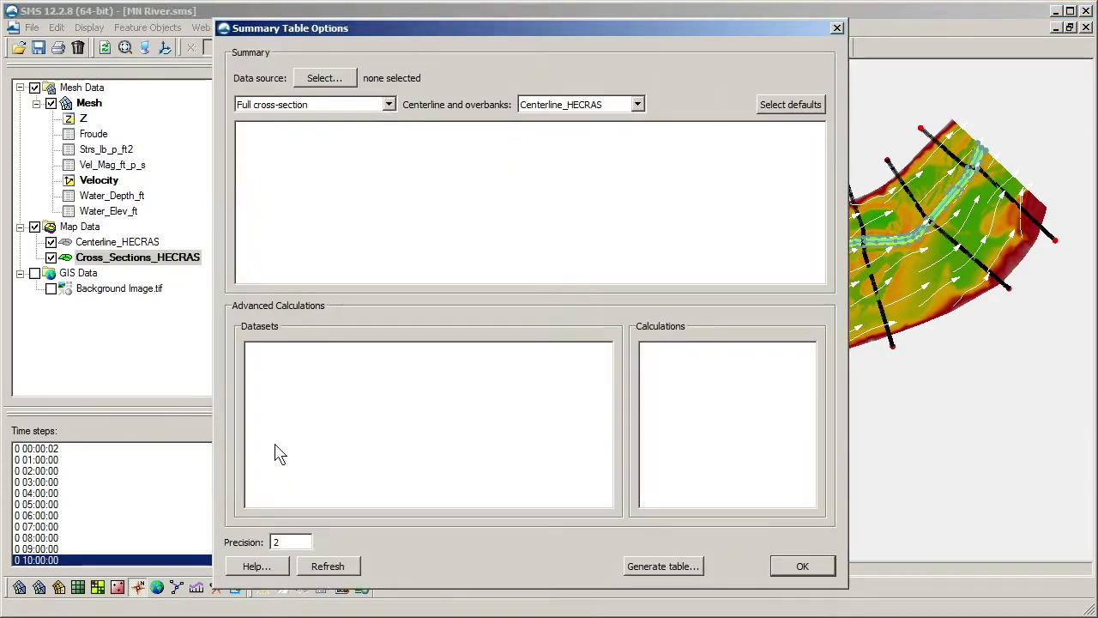
click(316, 83)
click(502, 157)
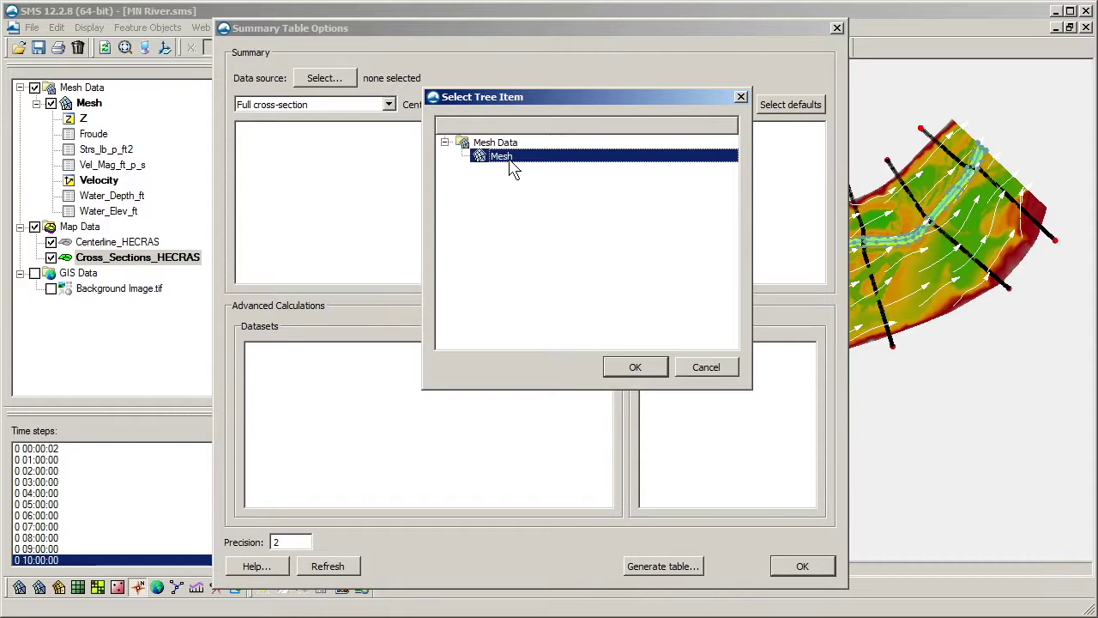
click(634, 367)
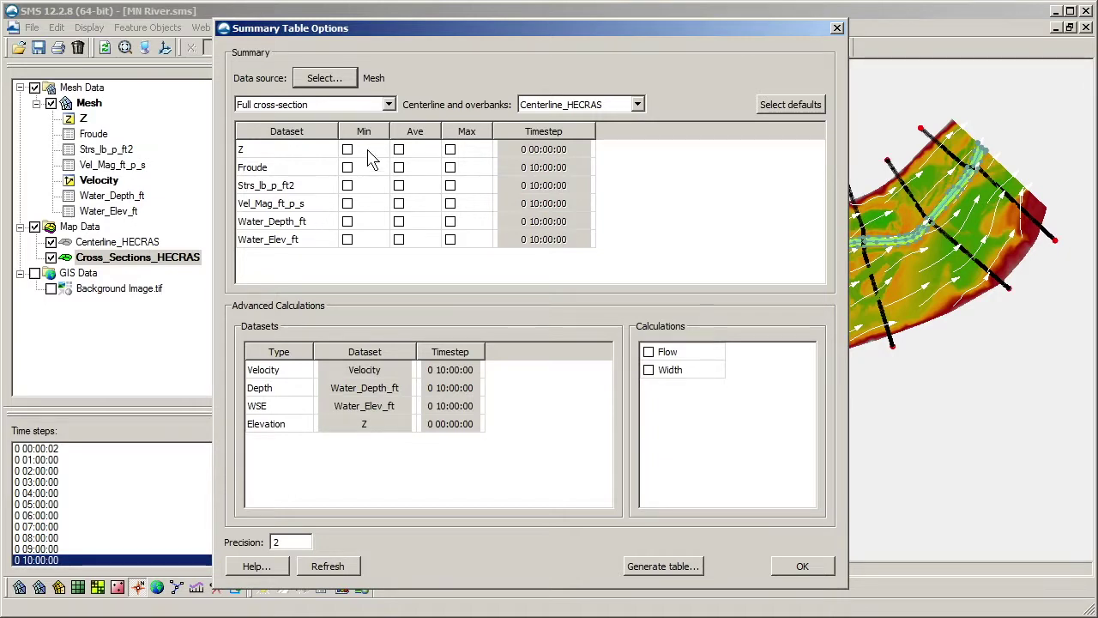
Split each cross section into overbanks and main channel, apply default datasets, and also average Water_Depth_ft.
click(388, 105)
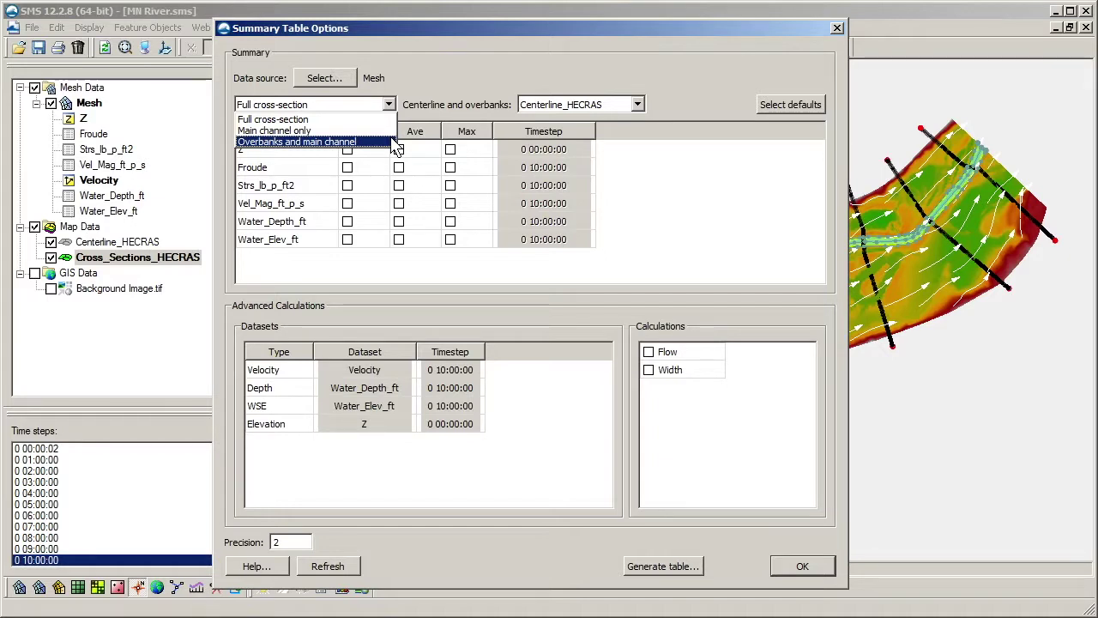
click(397, 143)
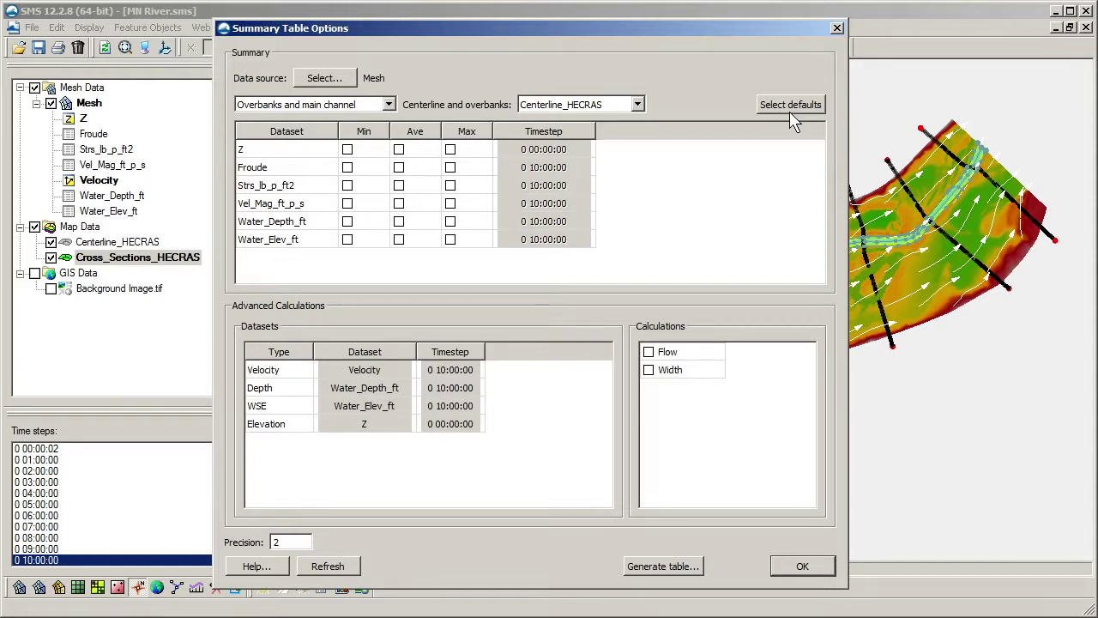
click(790, 109)
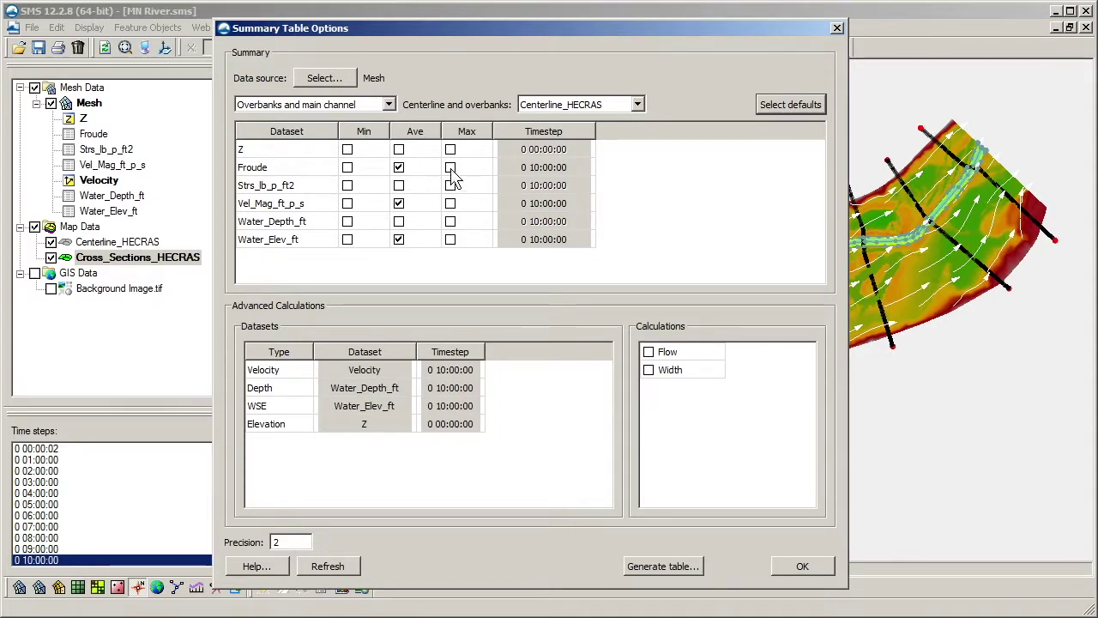
click(399, 221)
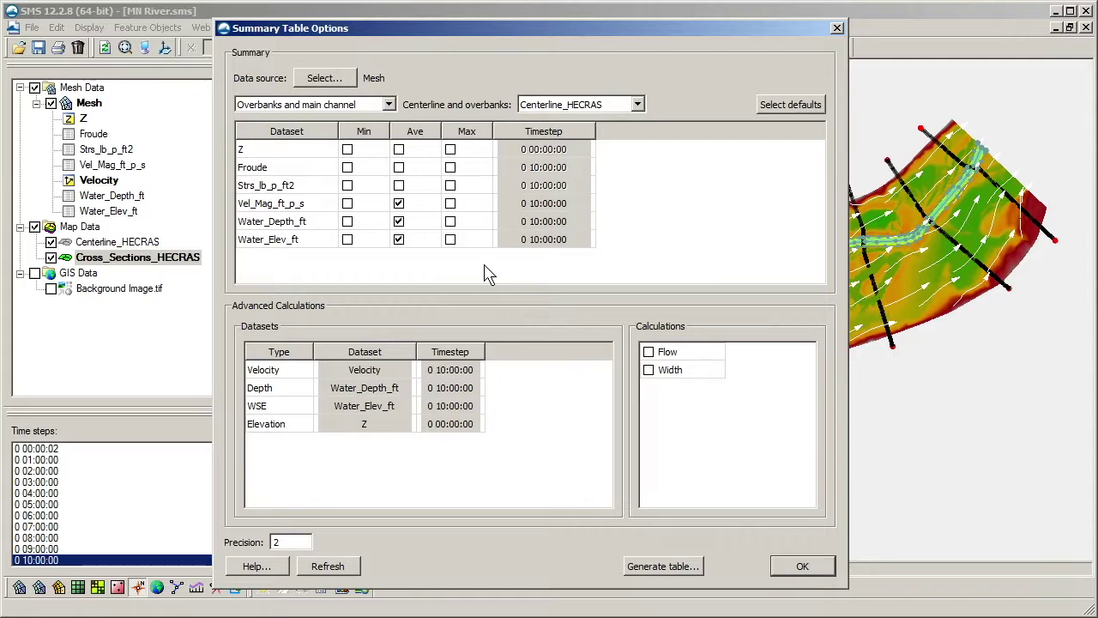
click(549, 222)
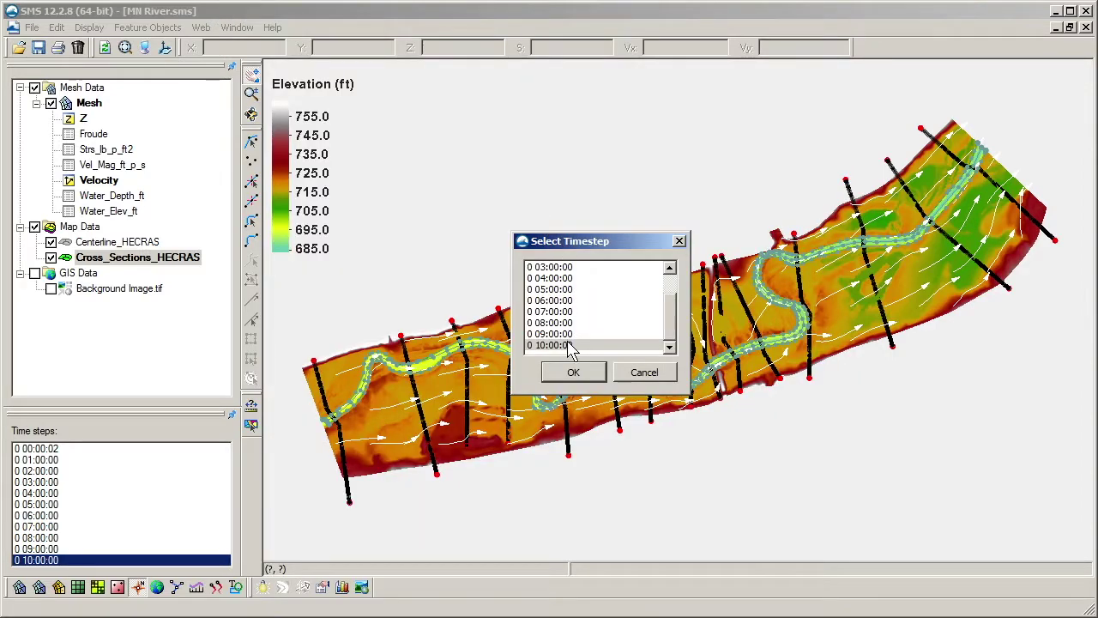
Keep the 0 10:00:00 timestep and enable the Flow and Width calculations.
click(587, 372)
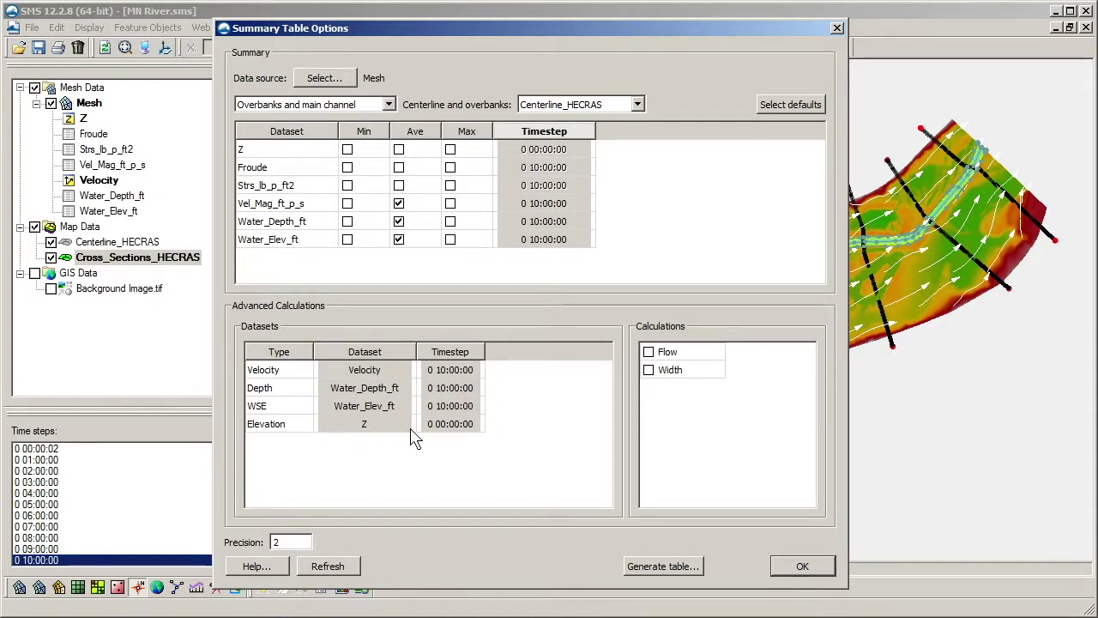
click(649, 370)
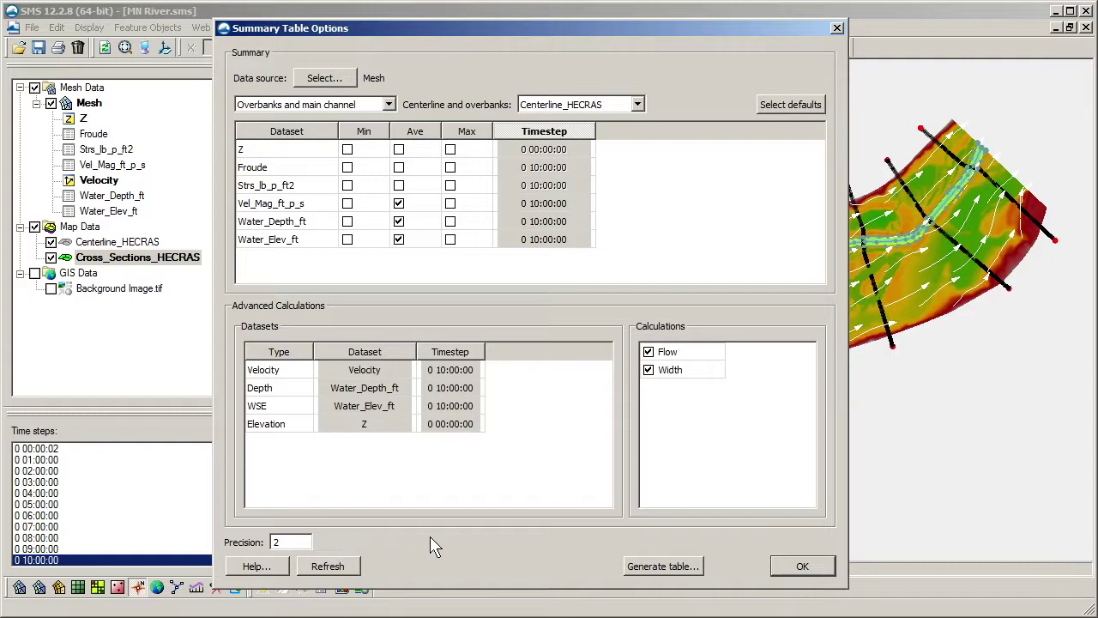
Generate the summary table, review its columns, and export it as a .txt file.
click(665, 570)
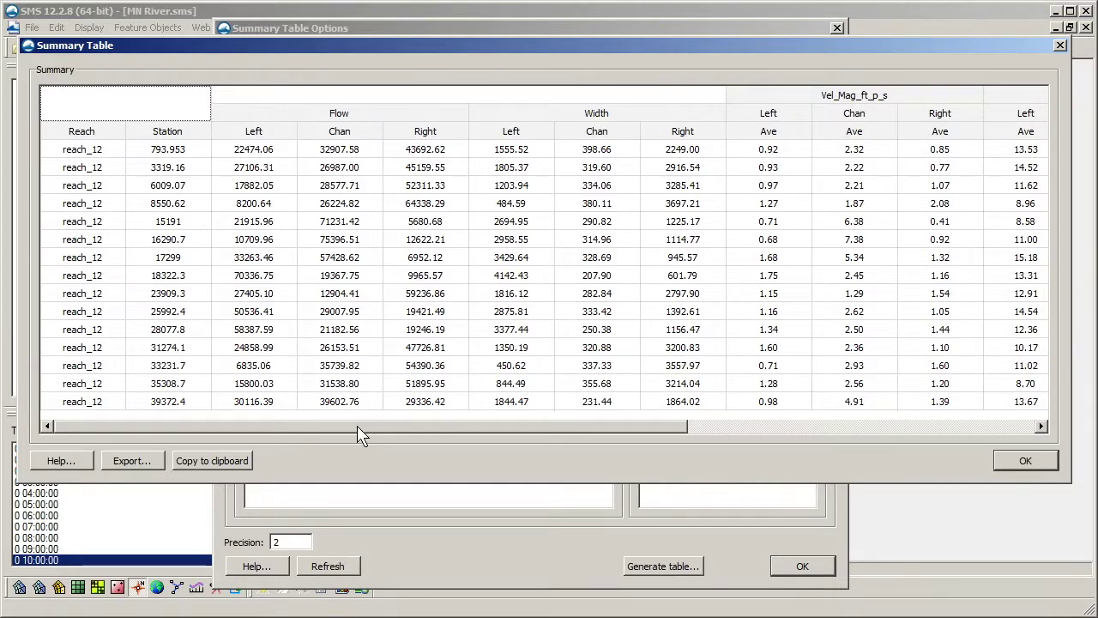
drag(360, 435, 425, 435)
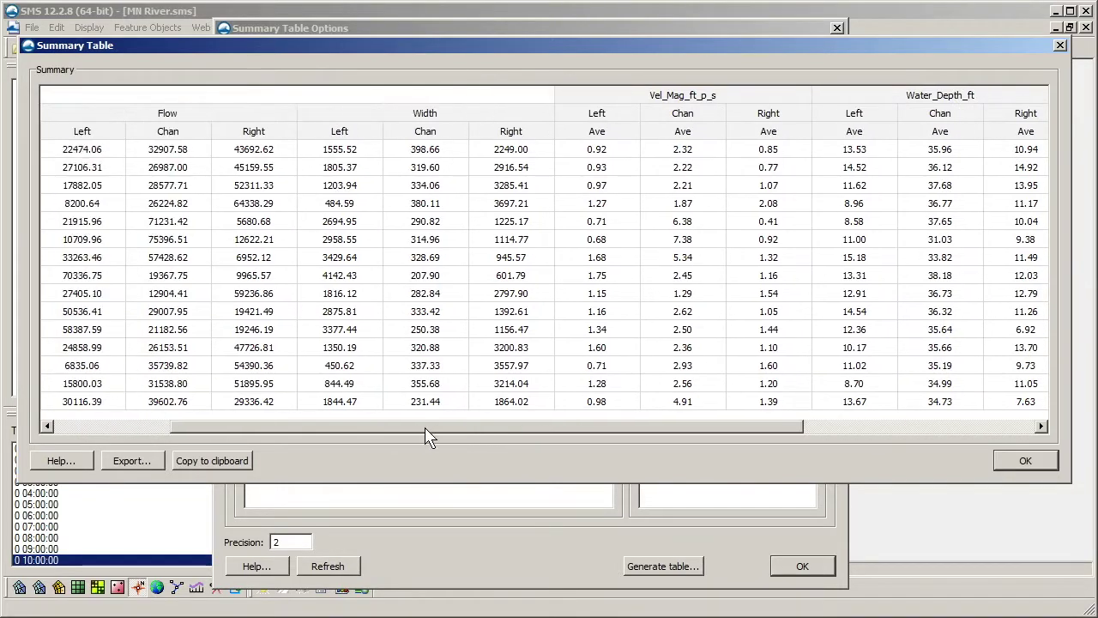
click(160, 463)
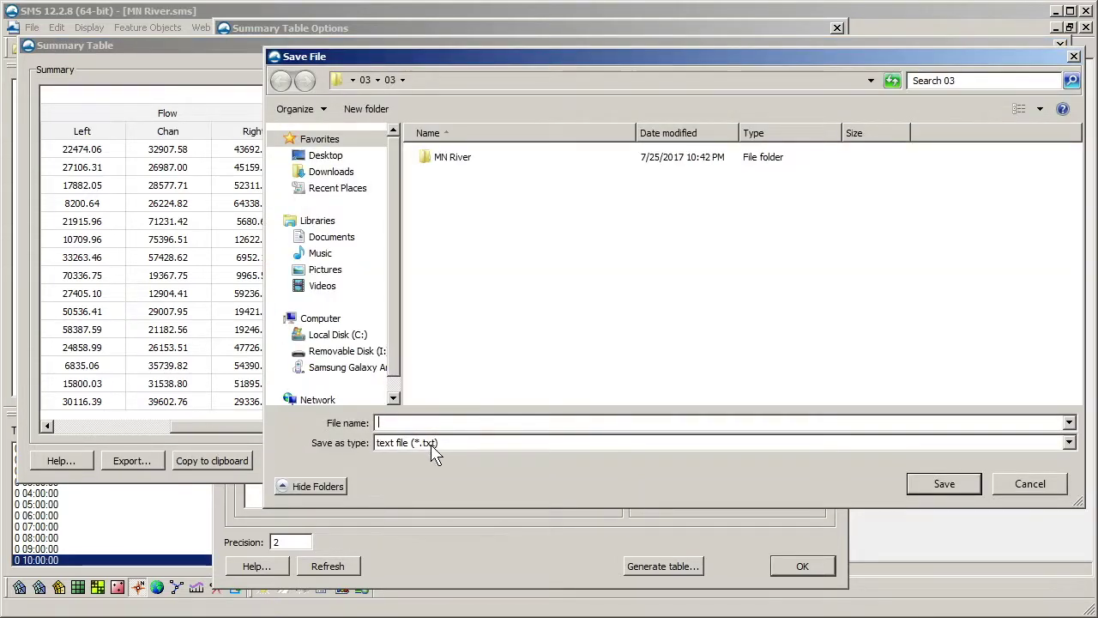
click(944, 484)
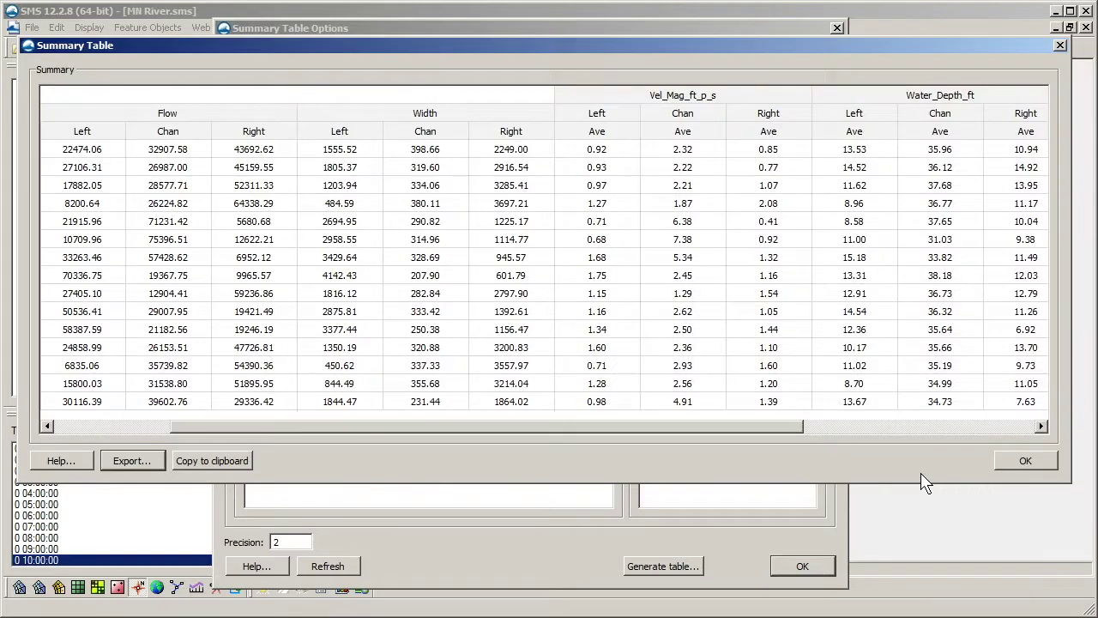
Close the SMS summary table and highlight the Excel differences at stations 794, 15191 and 33232.
click(1013, 468)
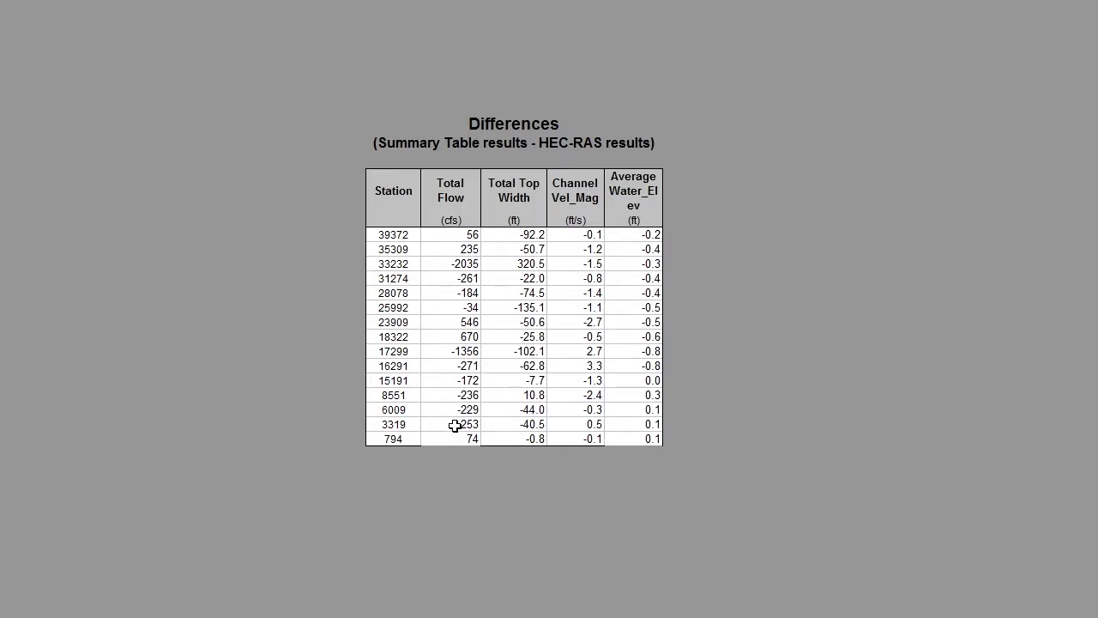
drag(432, 439, 552, 436)
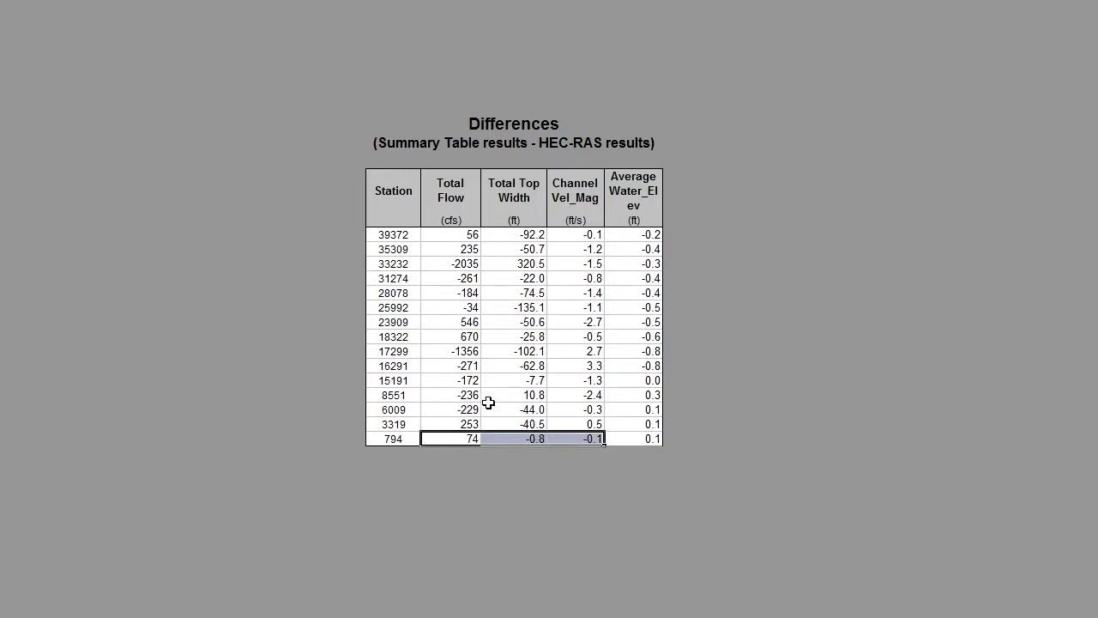
drag(464, 384, 590, 384)
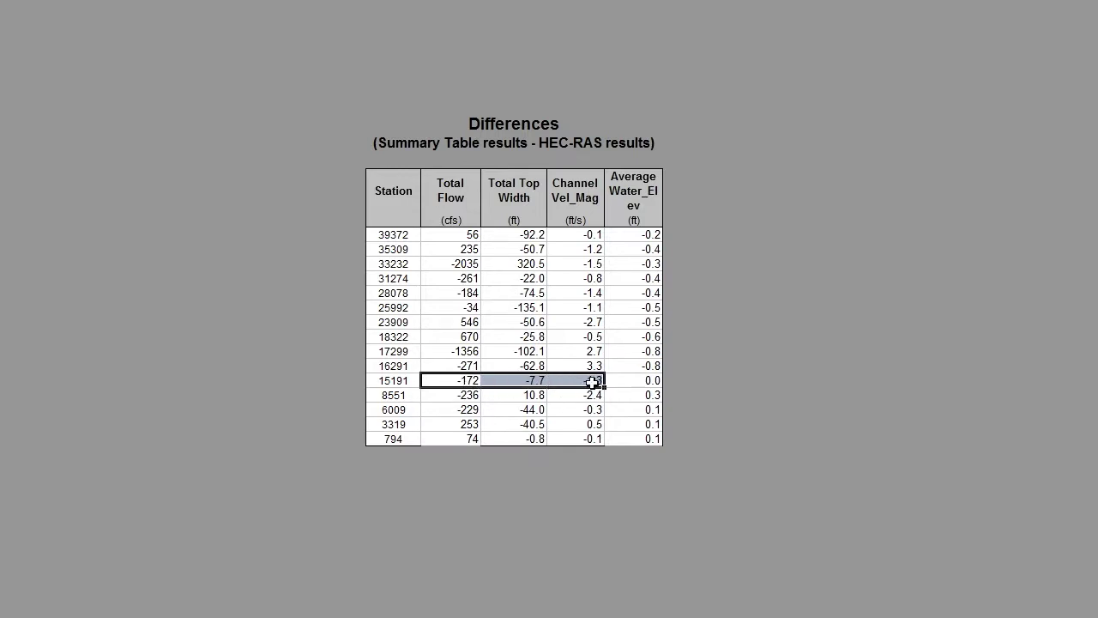
click(466, 268)
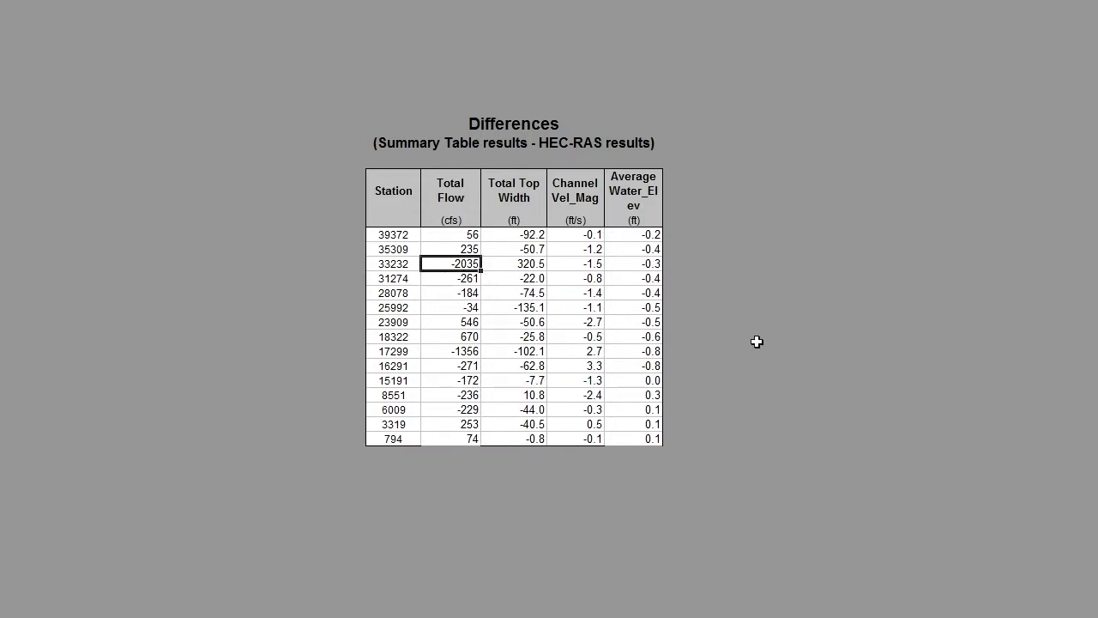